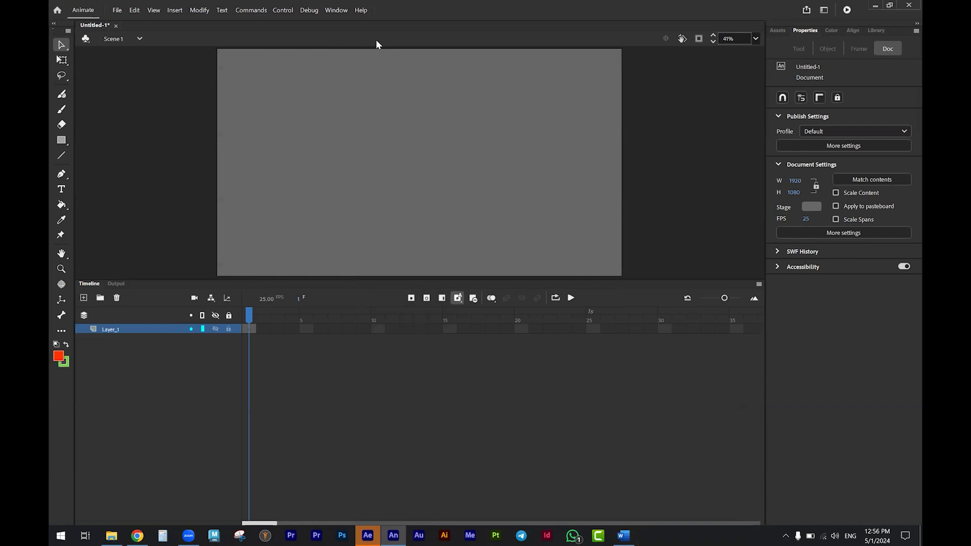
Import the Illustrator file "17868 [Converted].ai" to the stage with all its layers at the original position
left_click(120, 6)
mouse_move(148, 150)
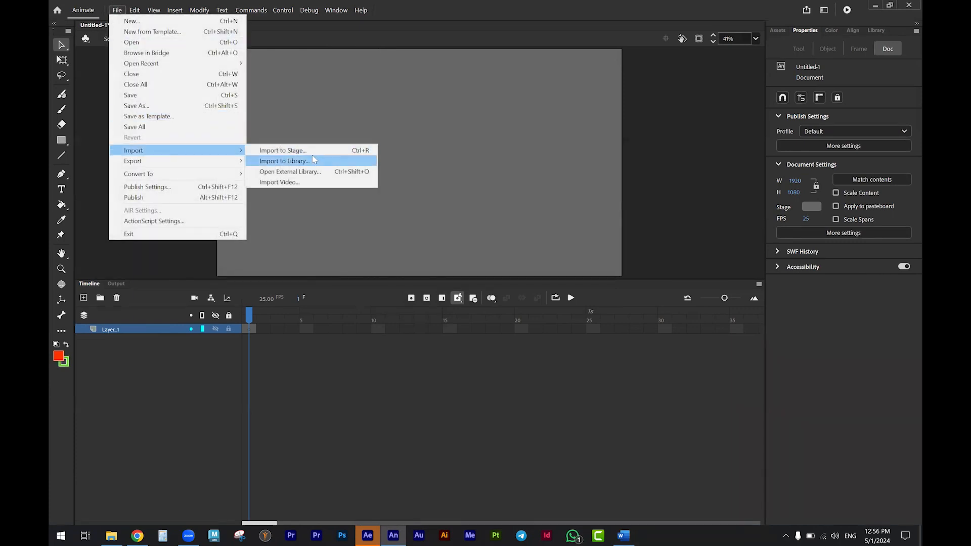
left_click(314, 160)
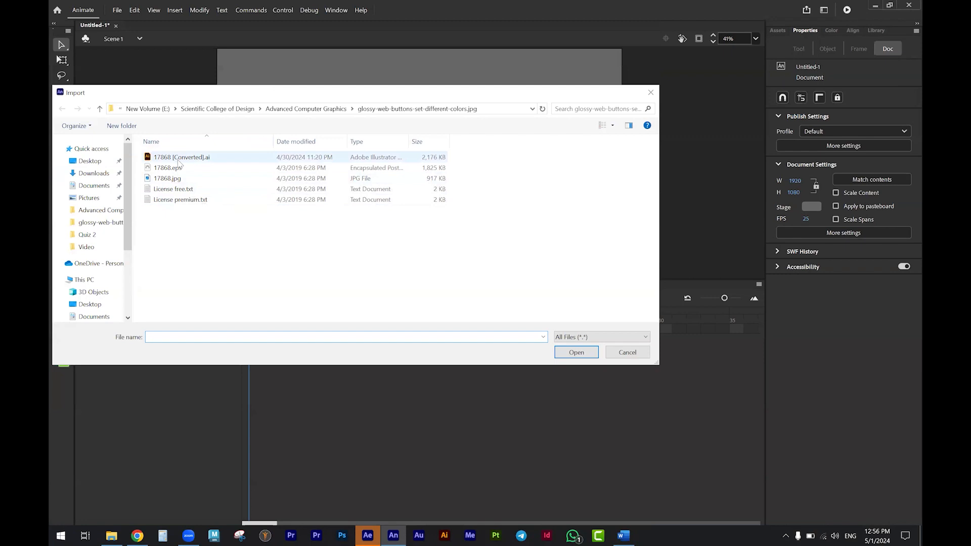
double_click(183, 157)
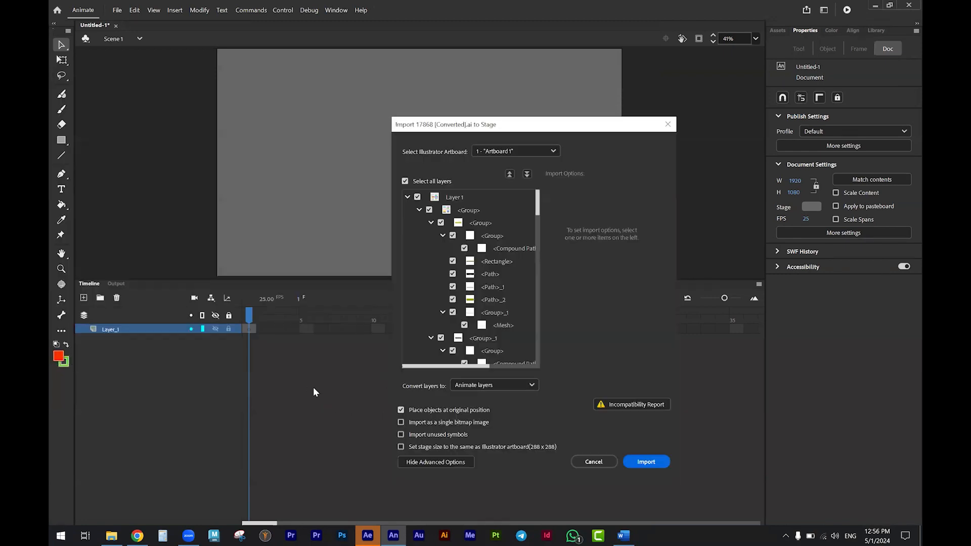
left_click(651, 461)
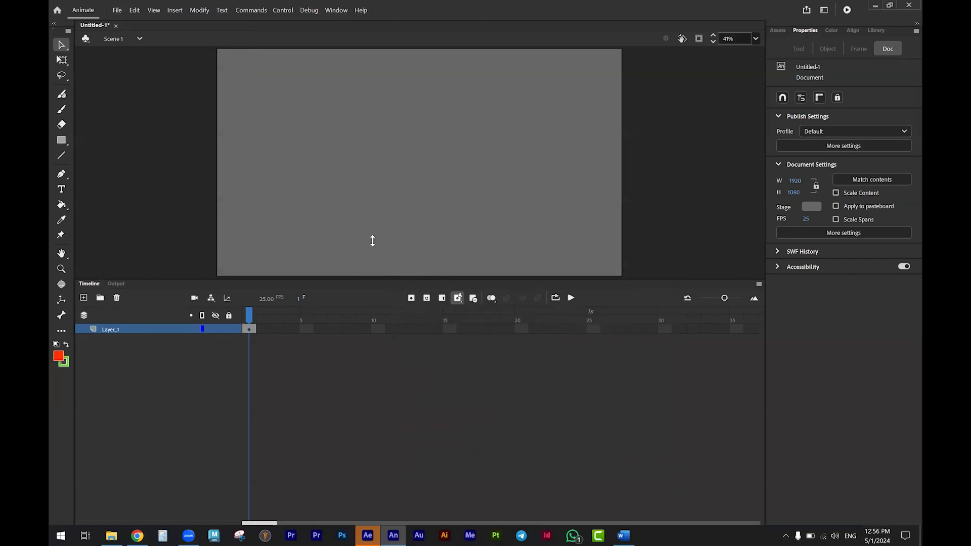
Enter the imported artwork's group and delete the white background shape behind the buttons
left_click(60, 61)
left_click_drag(277, 108, 433, 245)
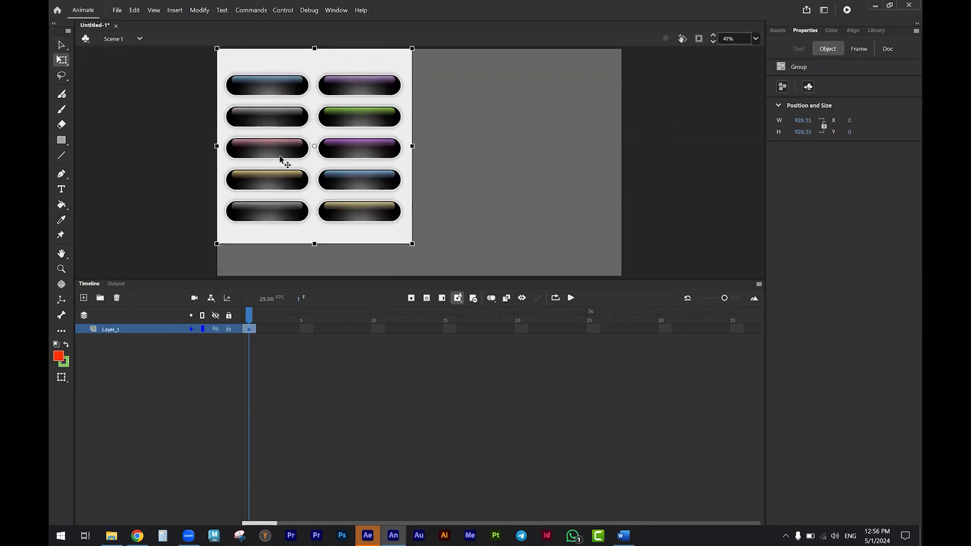
double_click(346, 130)
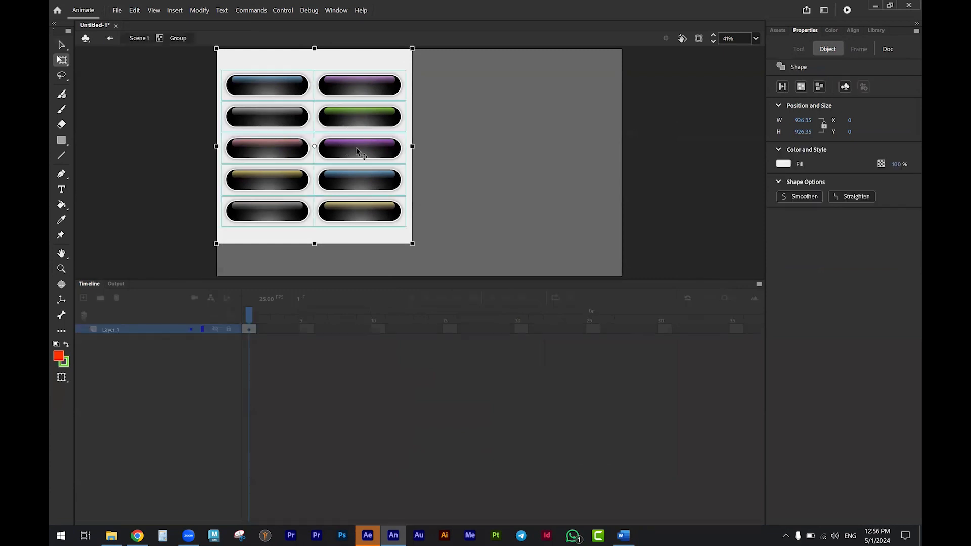
left_click(468, 84)
left_click(381, 62)
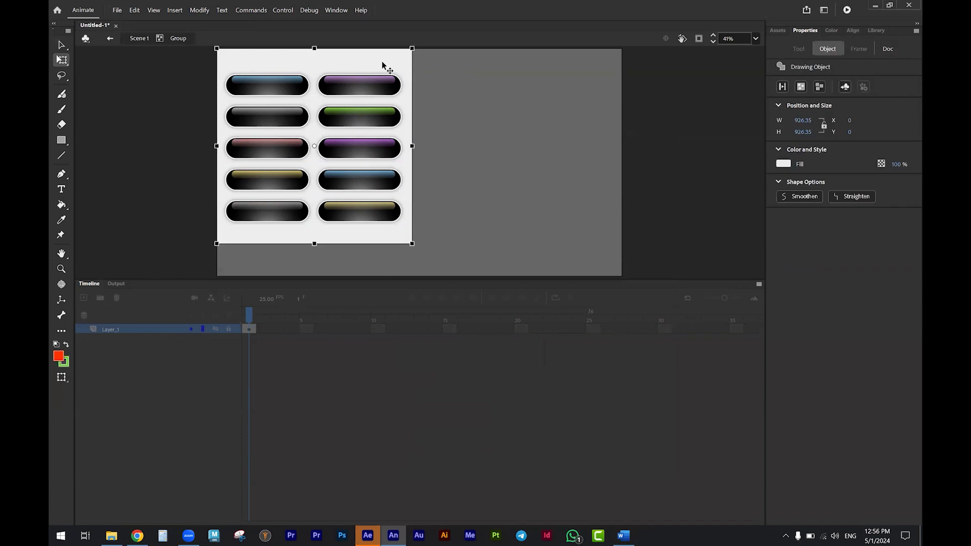
key("Delete")
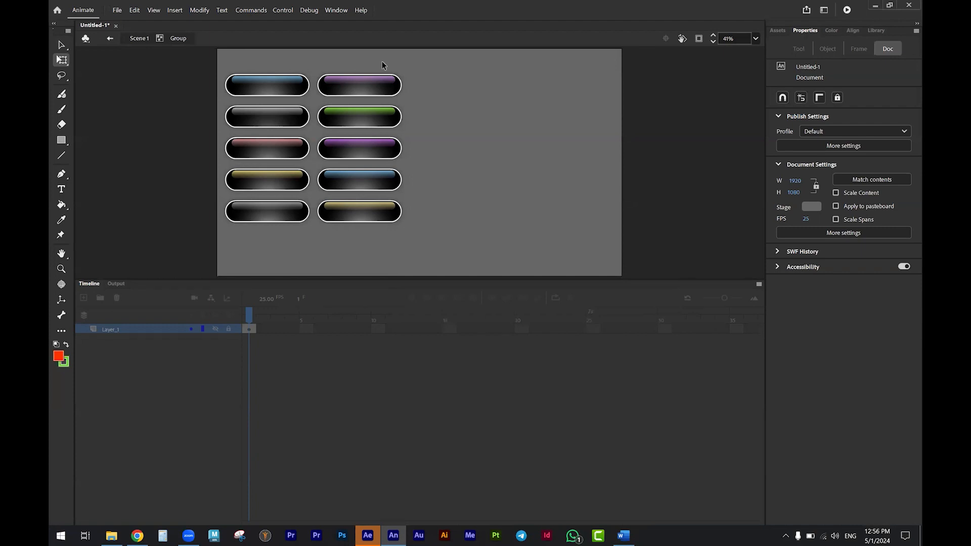
Cut the top-row blue and purple buttons and the fourth-row yellow button out of the group
scroll(269, 80, "up", 1)
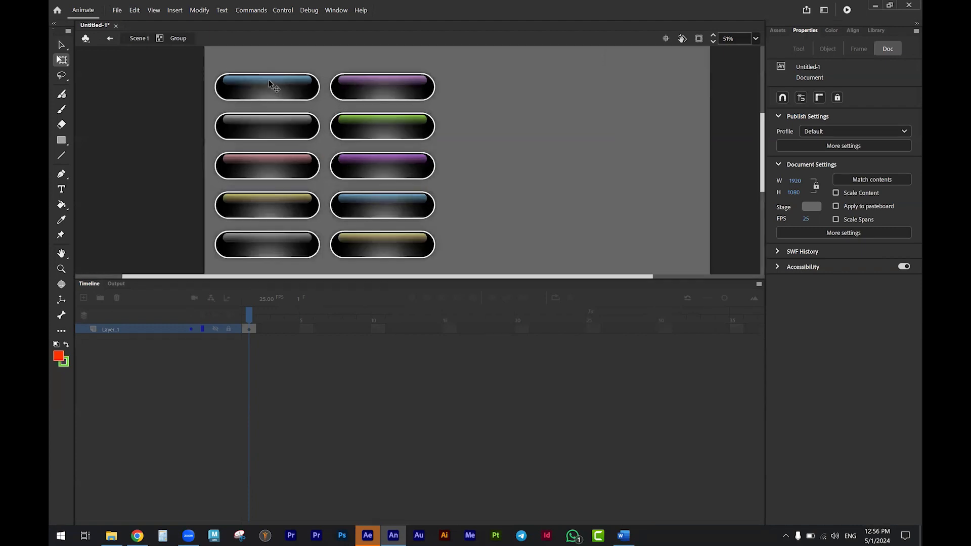
left_click(268, 90)
left_click(392, 87)
left_click(292, 85, "shift")
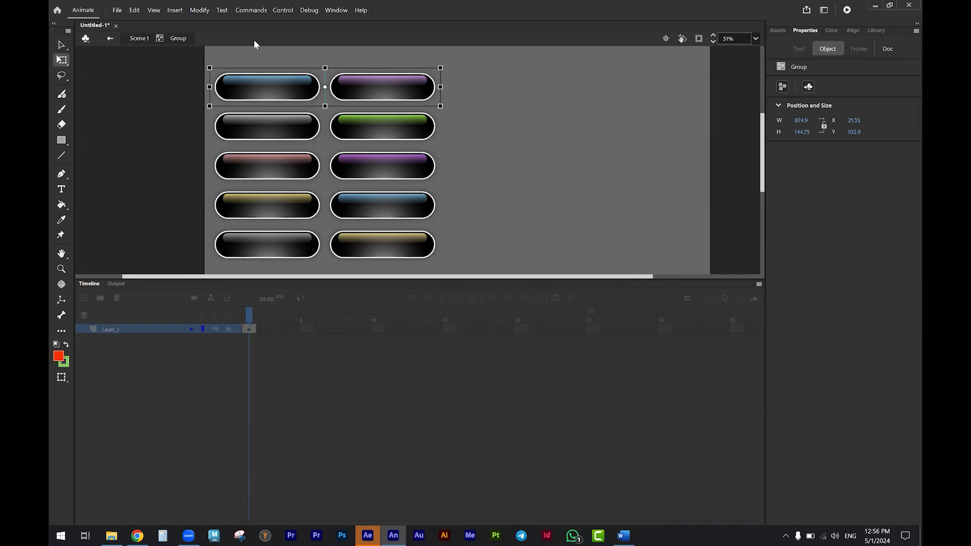
left_click(265, 198, "shift")
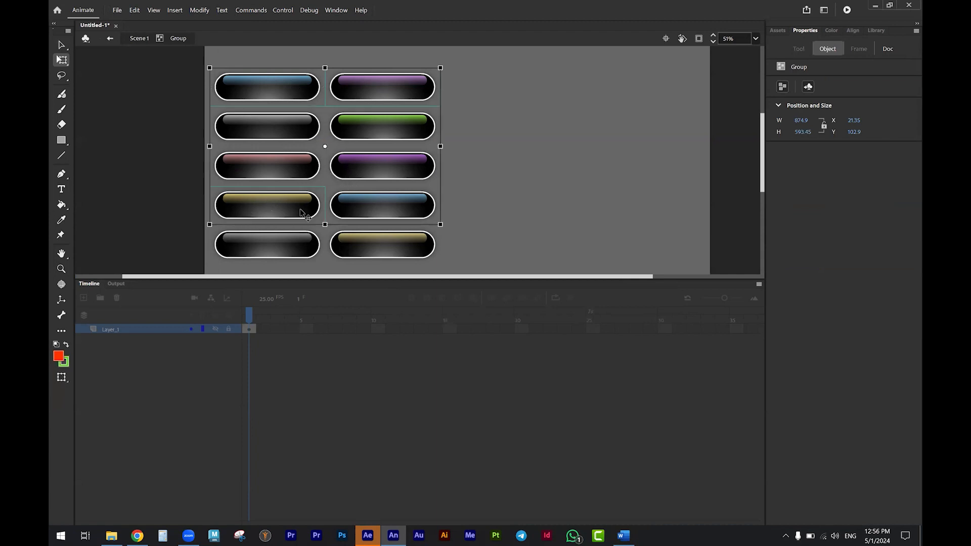
key("Delete")
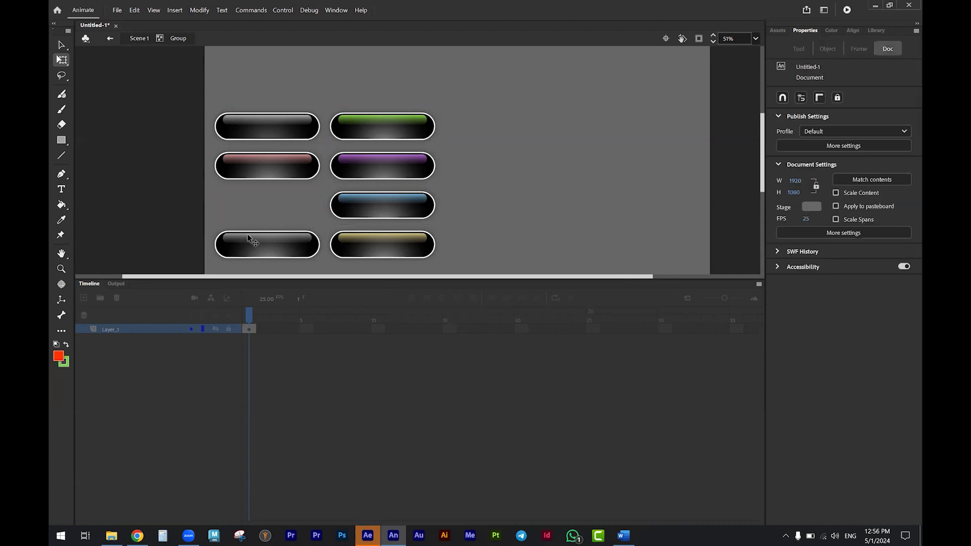
Return to Scene 1 and paste the three cut buttons in place on a new layer
left_click(136, 39)
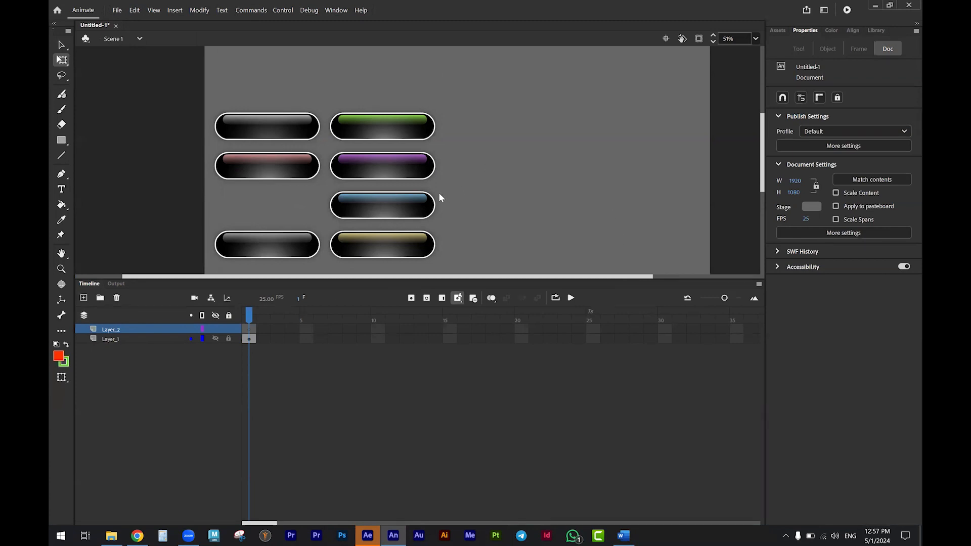
key("ctrl+shift+v")
mouse_move(362, 533)
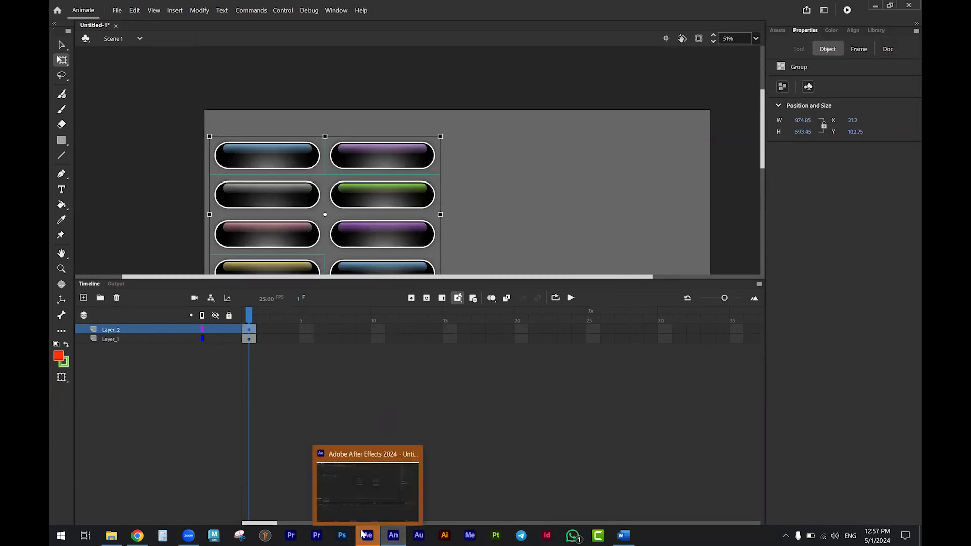
left_click(414, 455)
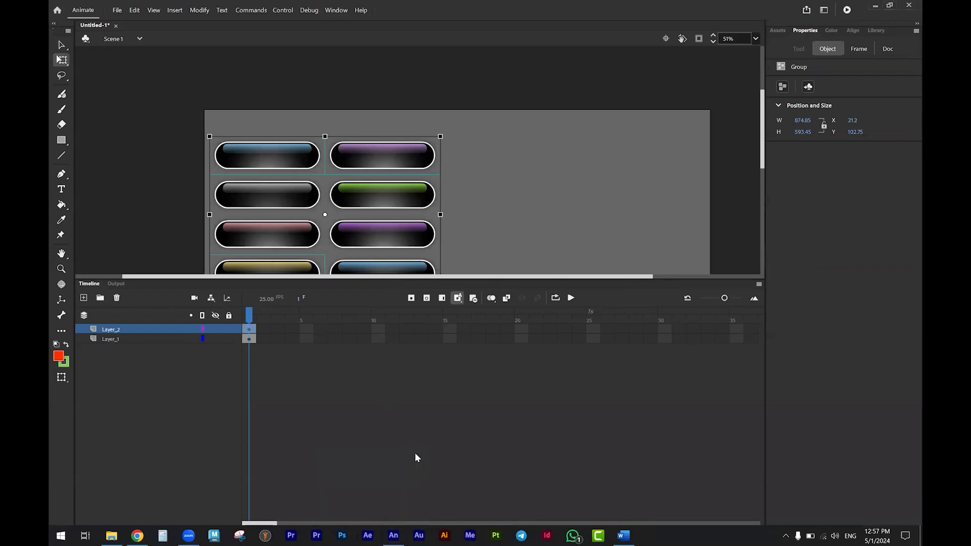
Delete Layer_1 with the leftover buttons, keeping only the layer with the three pasted ones
left_click(112, 338)
left_click(116, 297)
left_click(384, 237)
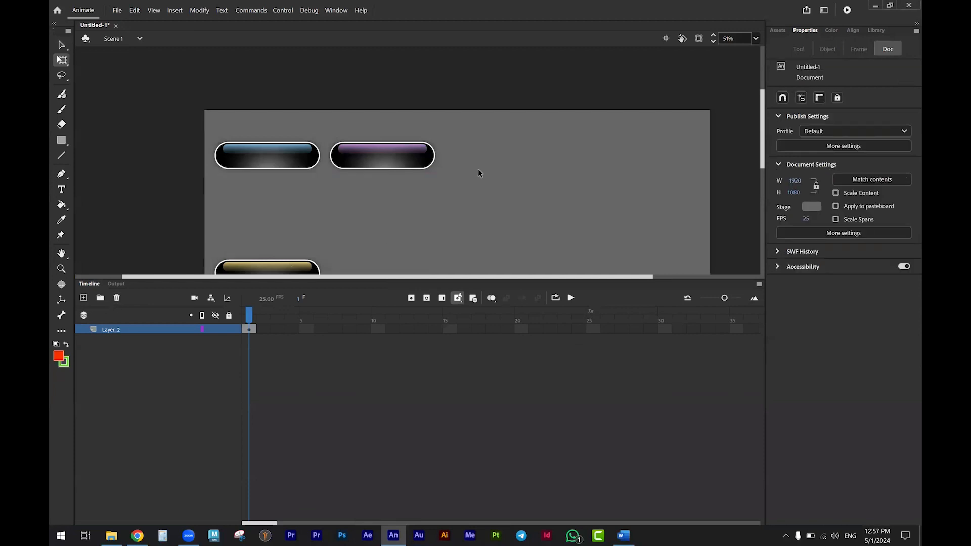
scroll(284, 204, "down", 2)
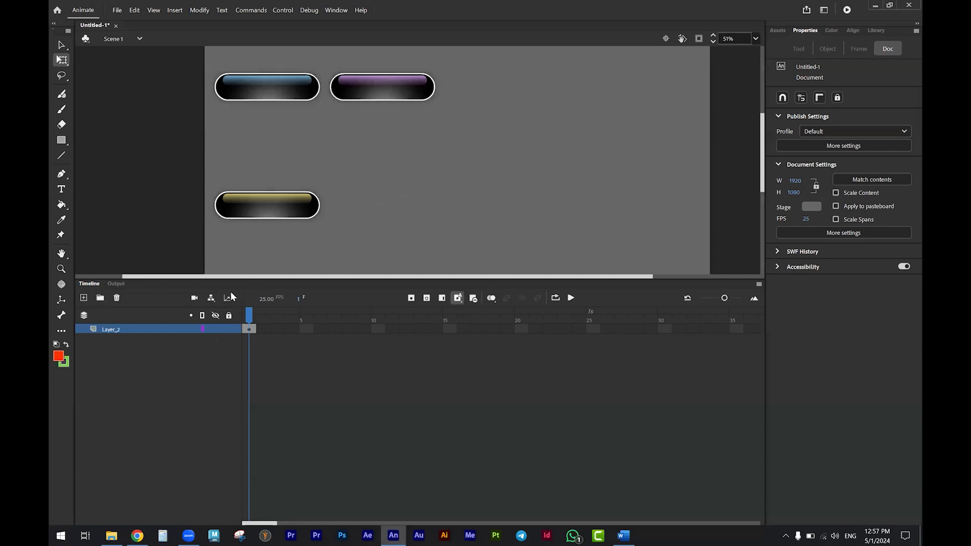
Convert the three buttons on Layer_2 together into one symbol of type Button
left_click(143, 330)
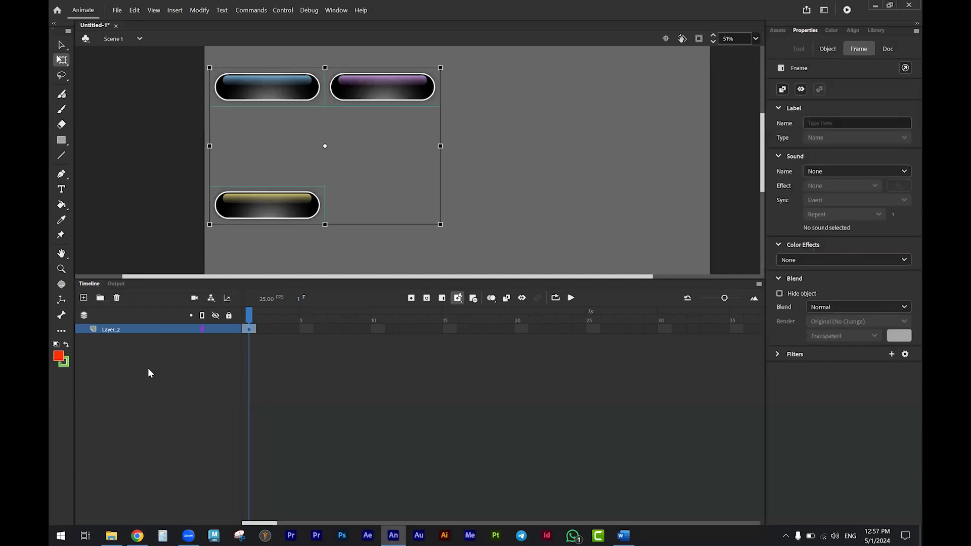
key("F8")
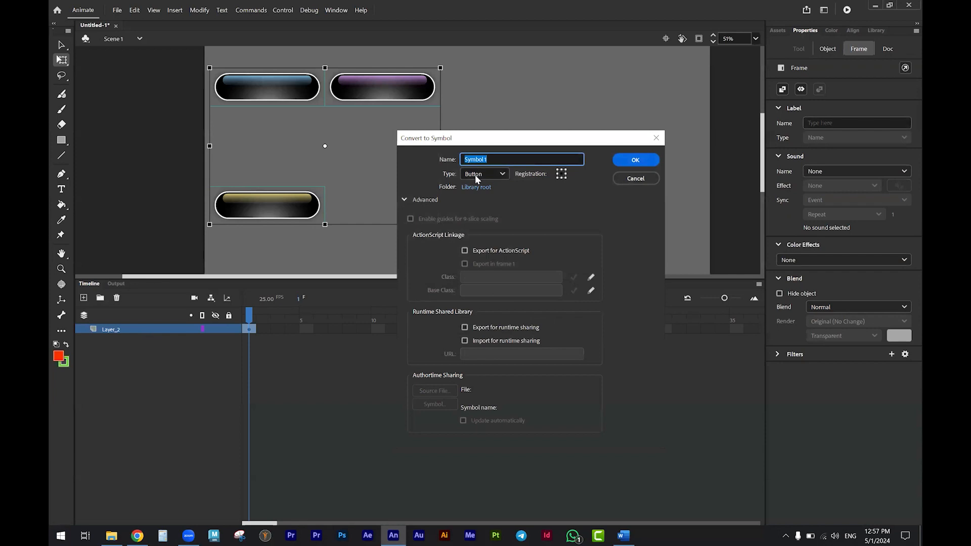
left_click(651, 160)
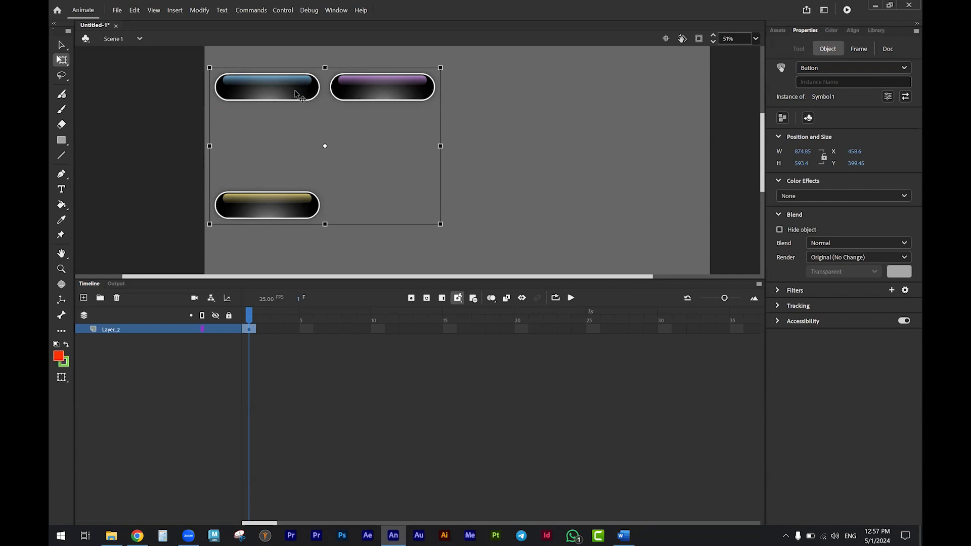
Open the button symbol for editing and distribute its three buttons to keyframes
double_click(306, 121)
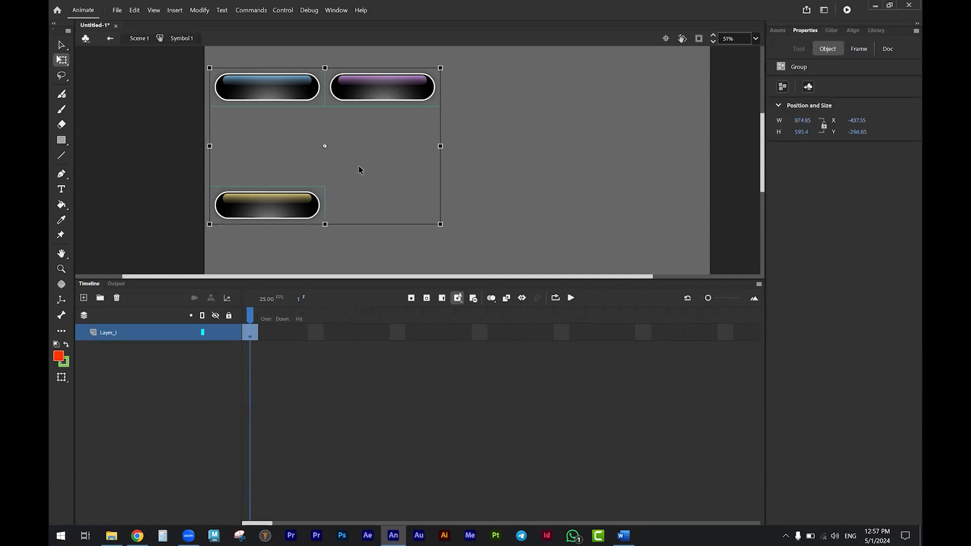
right_click(293, 90)
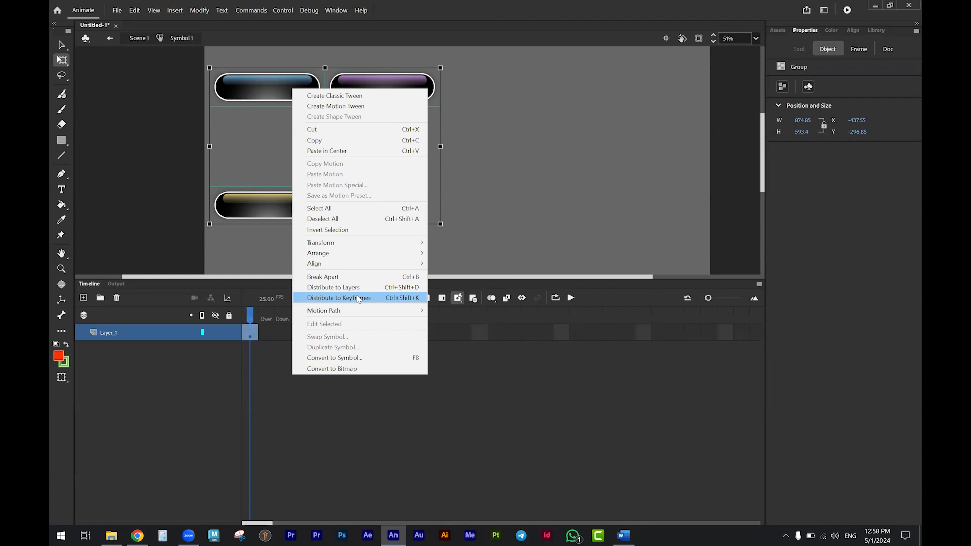
left_click(358, 298)
left_click(336, 331)
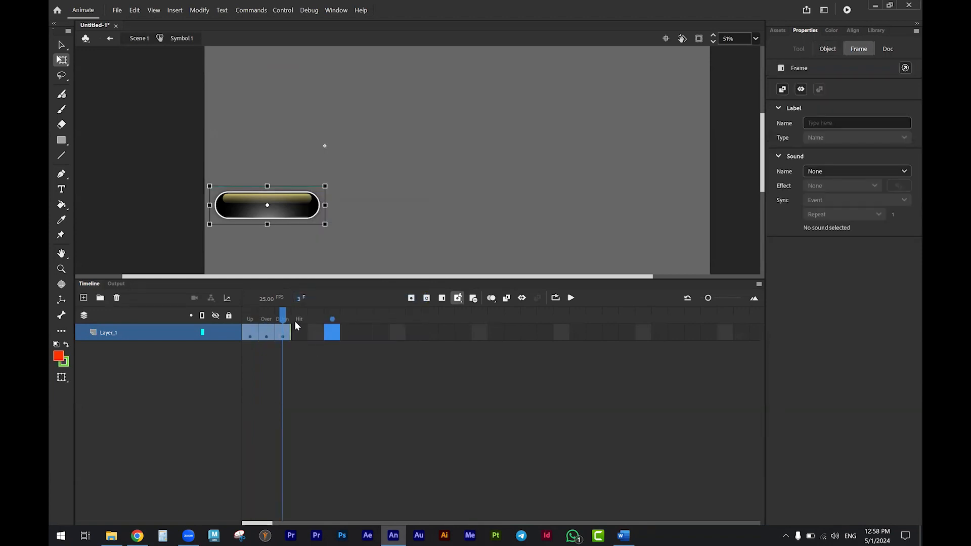
Turn on Onion Skin and move the purple button in the Over frame onto the blue button's position
left_click_drag(283, 318, 251, 306)
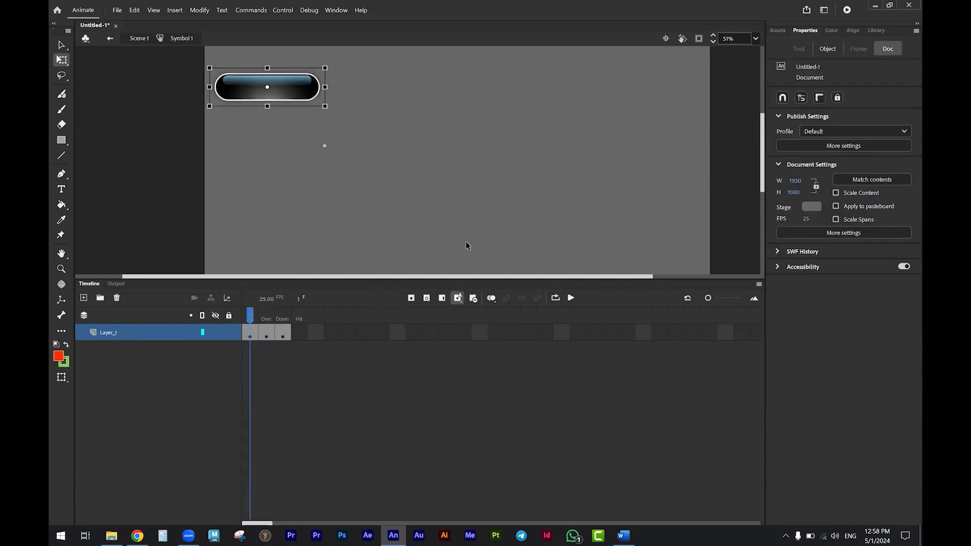
left_click(491, 297)
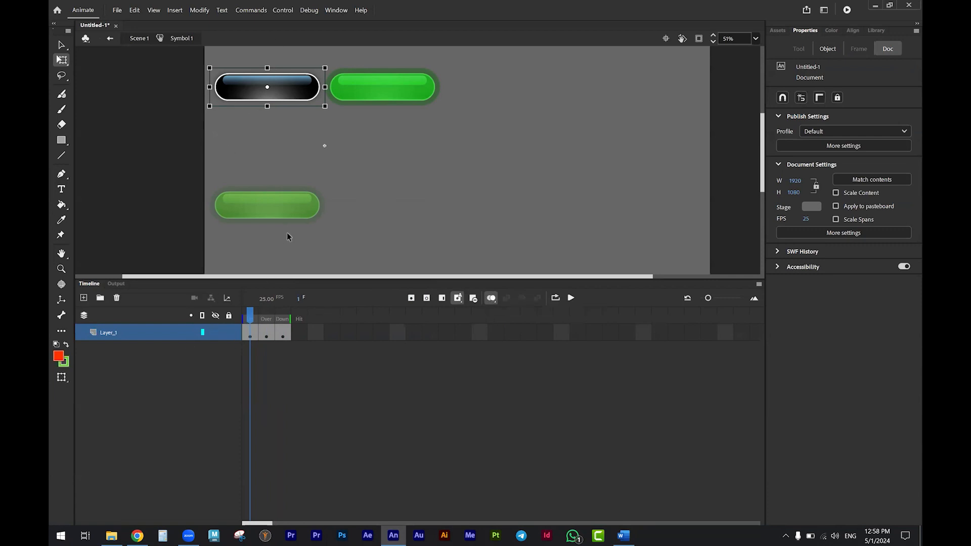
left_click(253, 316)
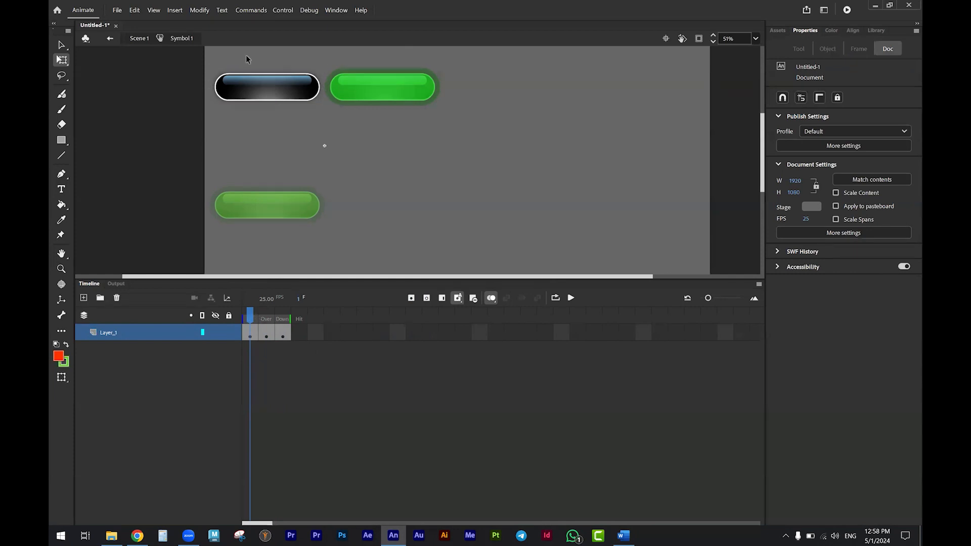
left_click(266, 319)
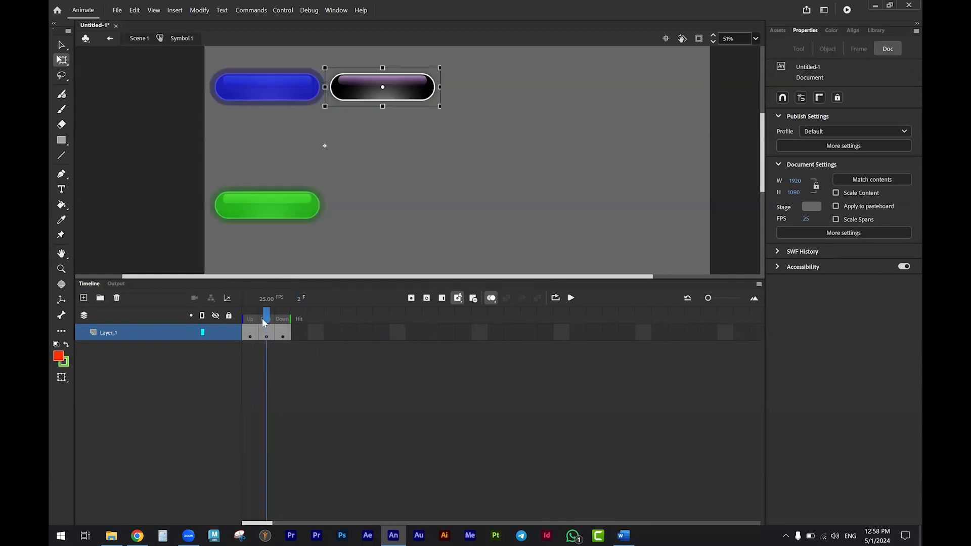
left_click_drag(412, 87, 299, 89)
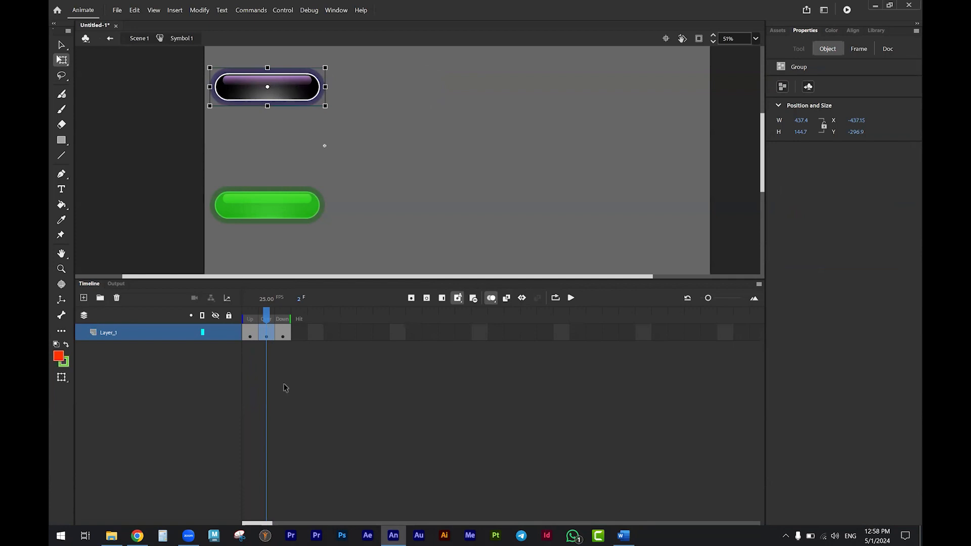
Move the yellow button in the Down frame up onto the blue button's position
left_click(266, 320)
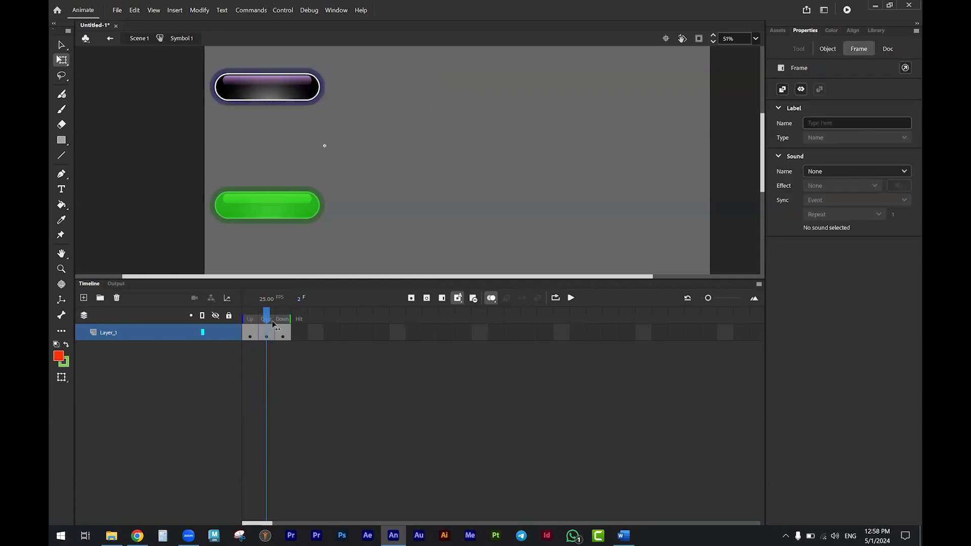
left_click(282, 320)
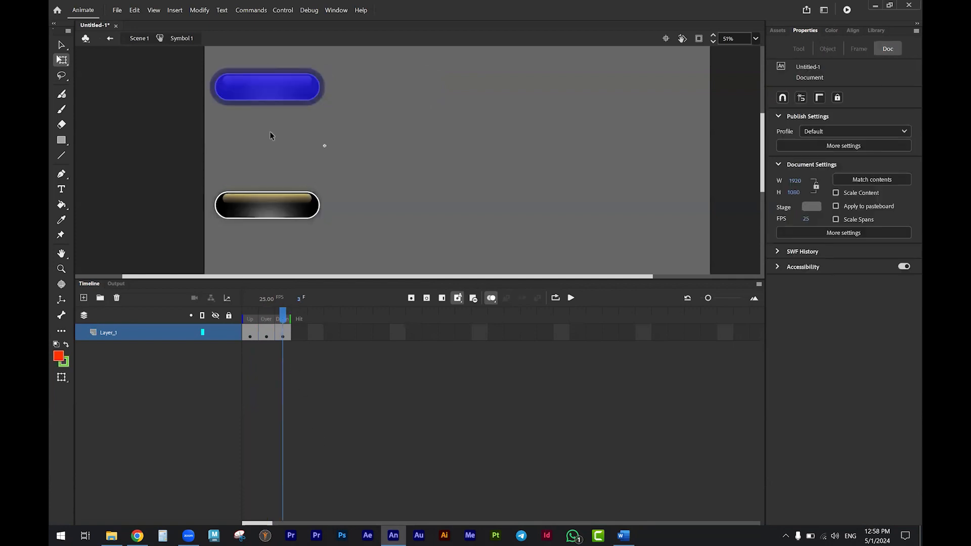
left_click_drag(284, 202, 282, 96)
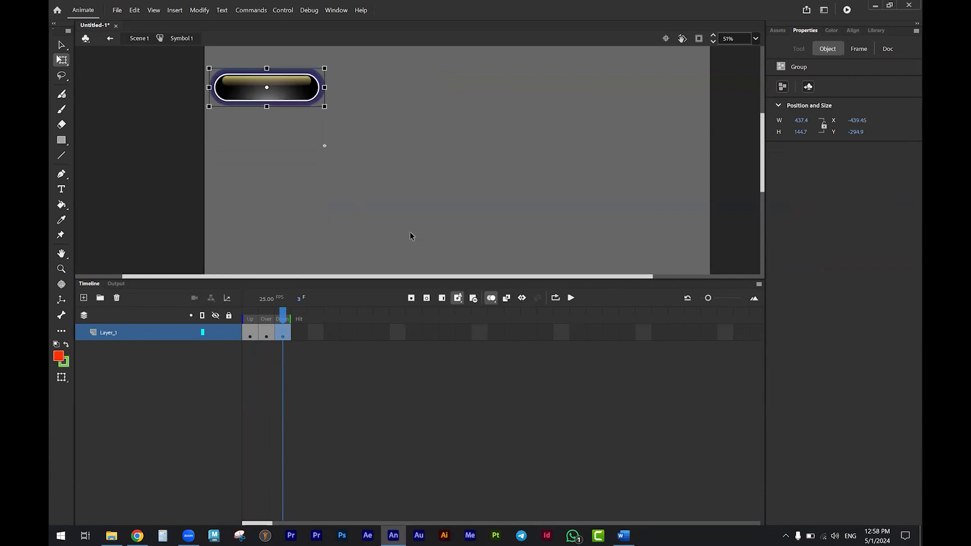
left_click(326, 206)
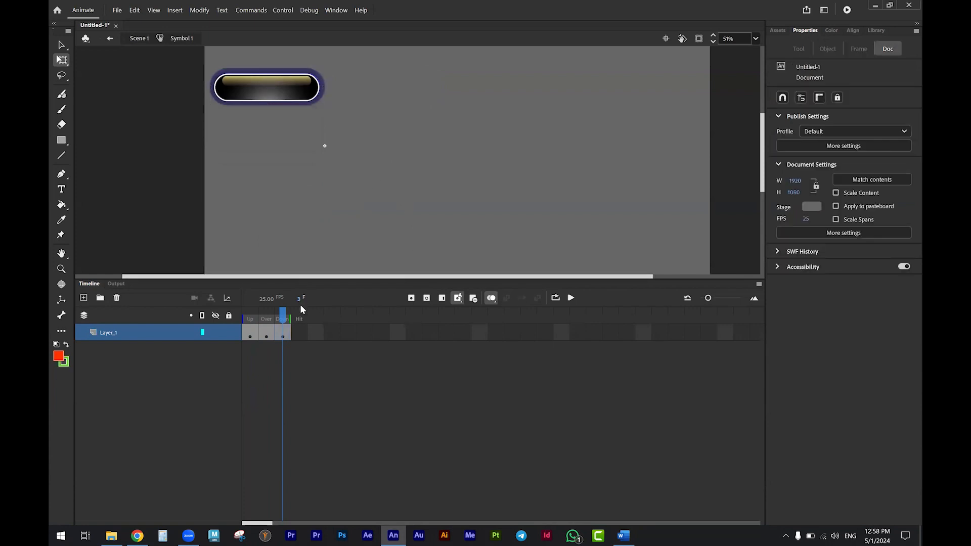
Turn off Onion Skin, go back to the Up frame and return to Scene 1
left_click(269, 312)
left_click_drag(268, 313, 245, 305)
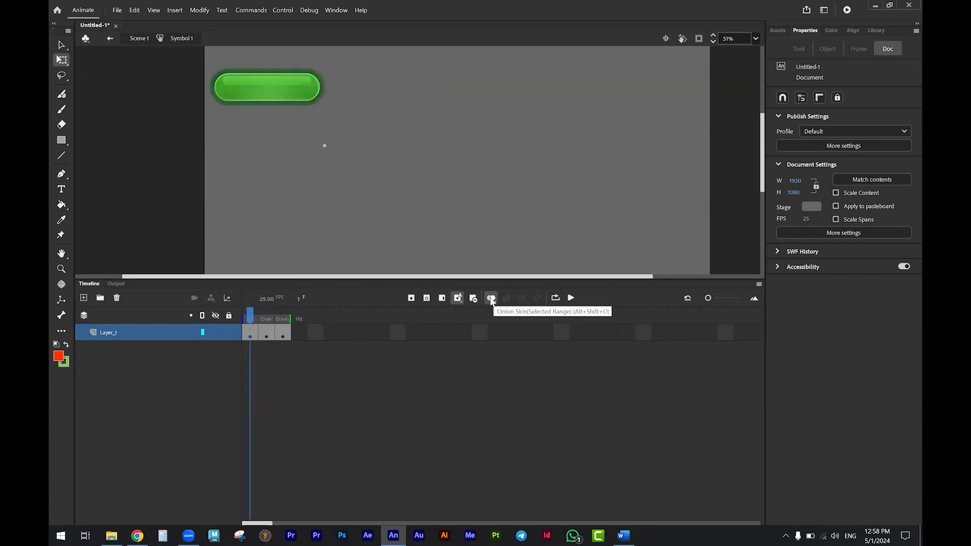
mouse_move(248, 318)
left_mouse_down()
mouse_move(300, 315)
mouse_move(223, 319)
mouse_move(291, 317)
mouse_move(250, 317)
left_mouse_up()
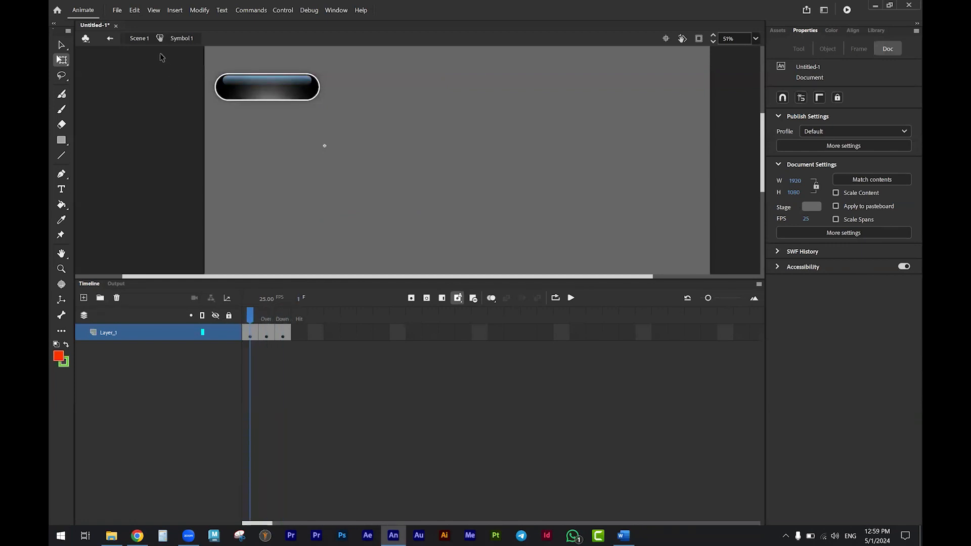
left_click(139, 39)
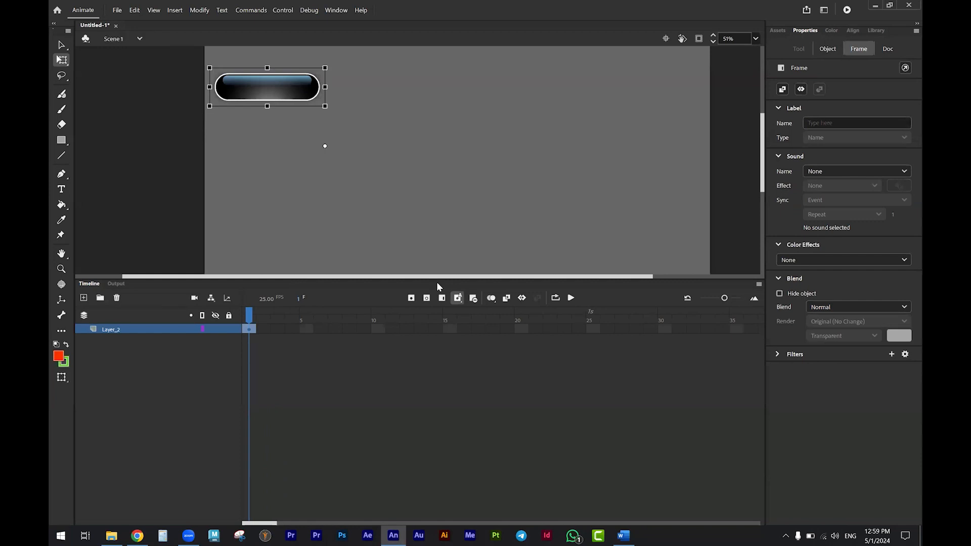
Test the movie, try the button's Over and Down states in the preview, and close the preview window
key("ctrl+Return")
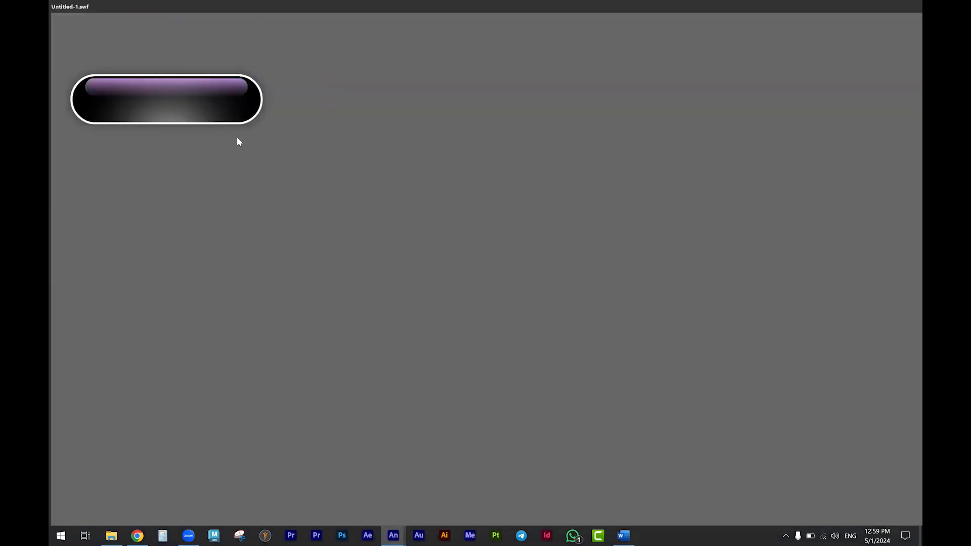
left_click(199, 99)
left_click(199, 95)
left_click(200, 100)
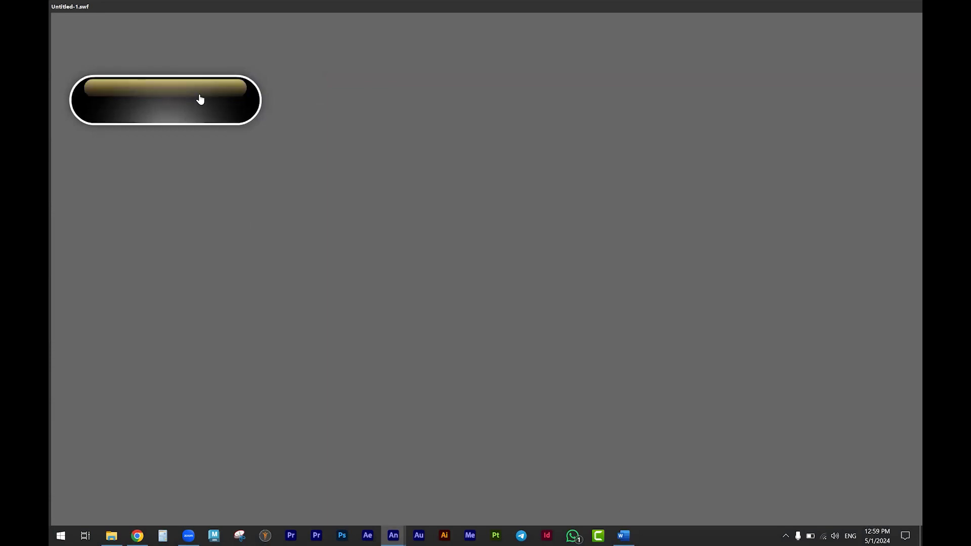
left_click_drag(209, 79, 867, 6)
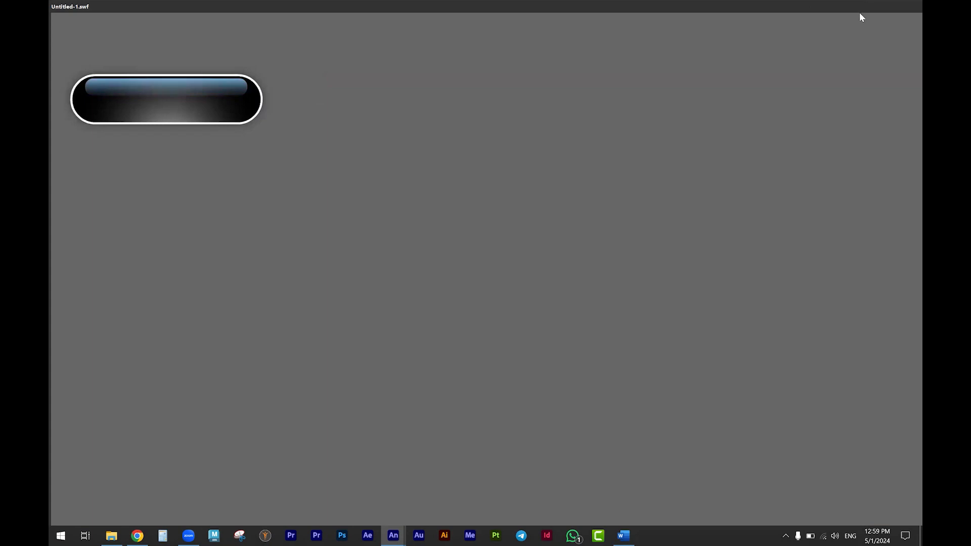
double_click(854, 7)
left_click(146, 103)
left_click(909, 5)
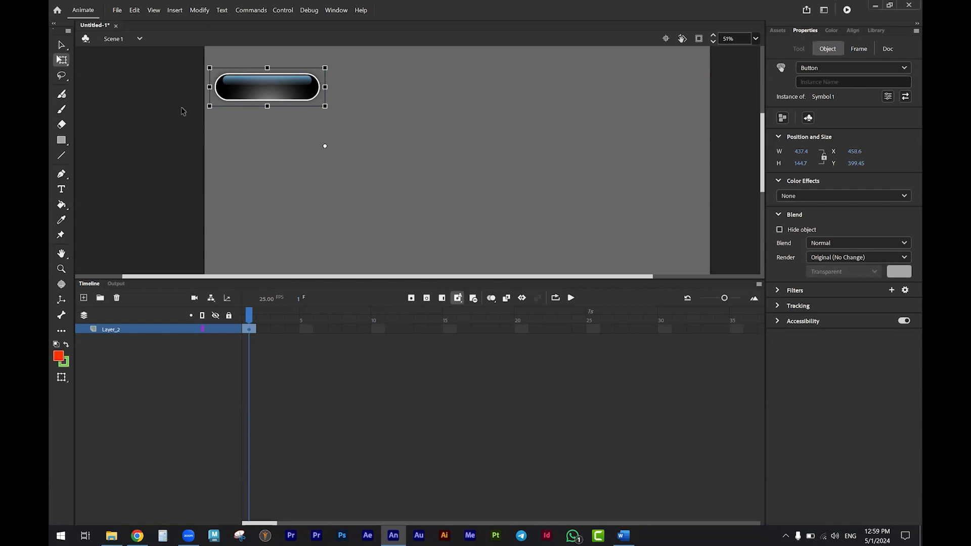
Open the button symbol, review its Over and Down frames, and return to Scene 1
double_click(282, 97)
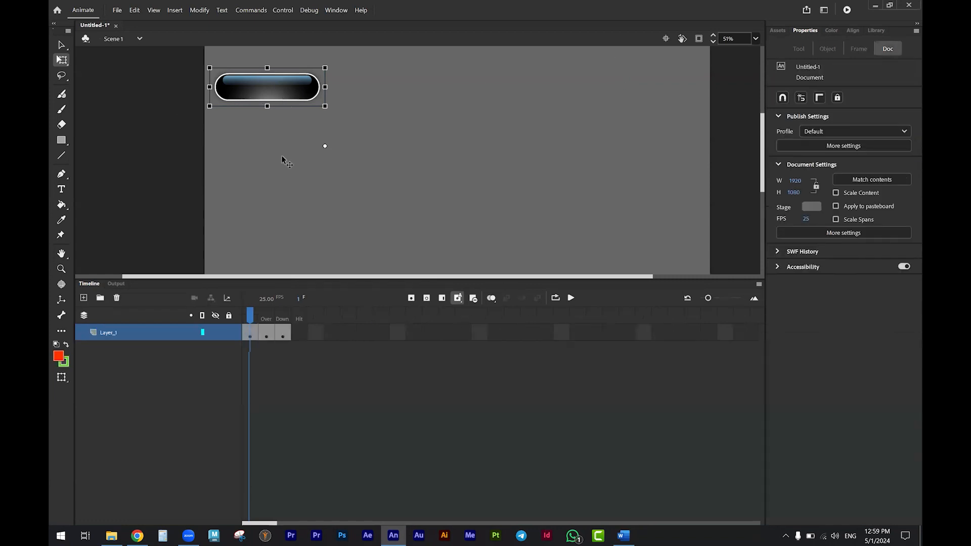
left_click(268, 318)
left_click(284, 317)
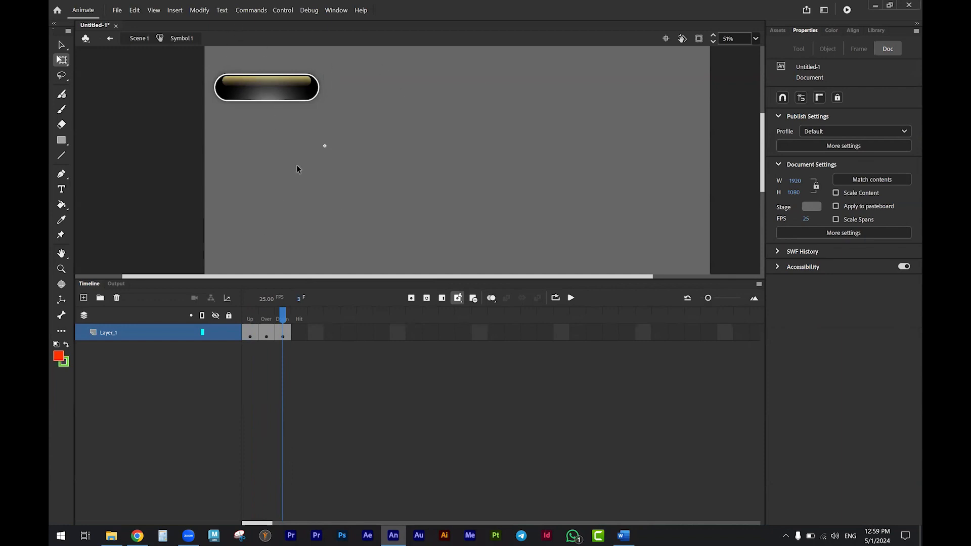
left_click(266, 318)
left_click(138, 39)
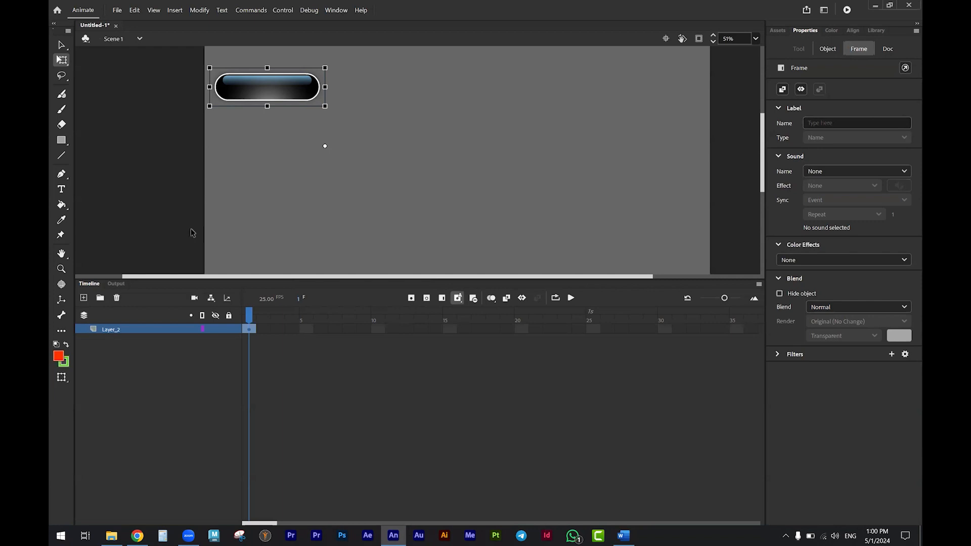
Open the frame's Actions and apply the ActionScript code snippet "Click to Go to Web Page" to the button
right_click(249, 328)
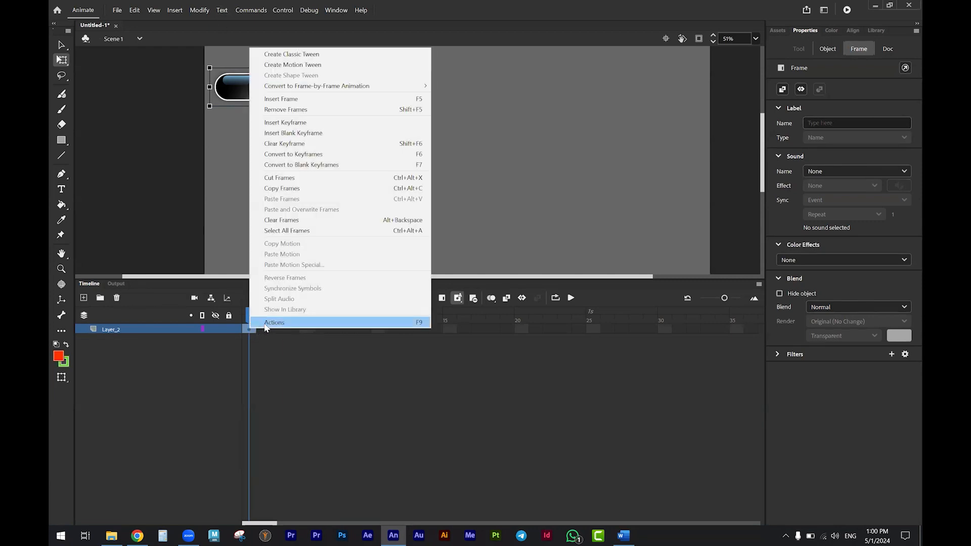
left_click(265, 327)
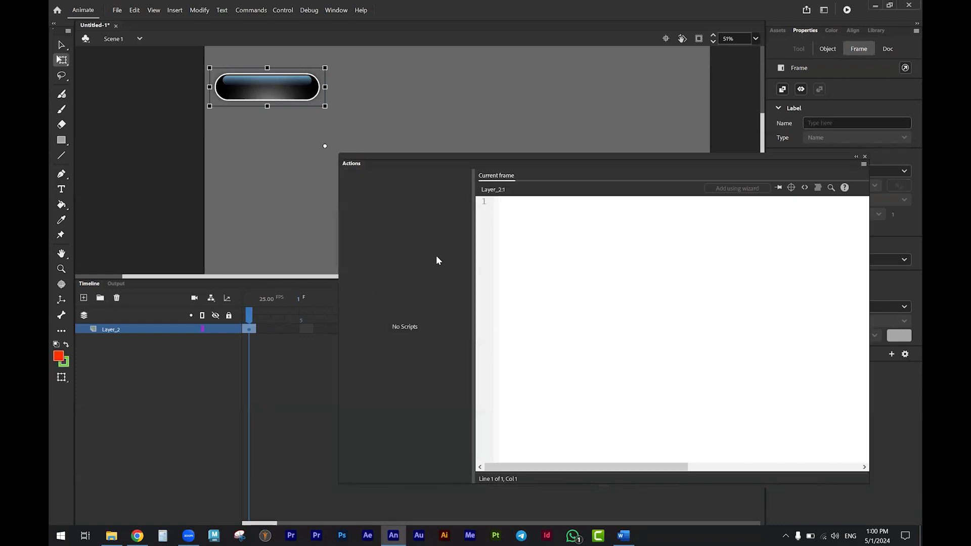
left_click(804, 188)
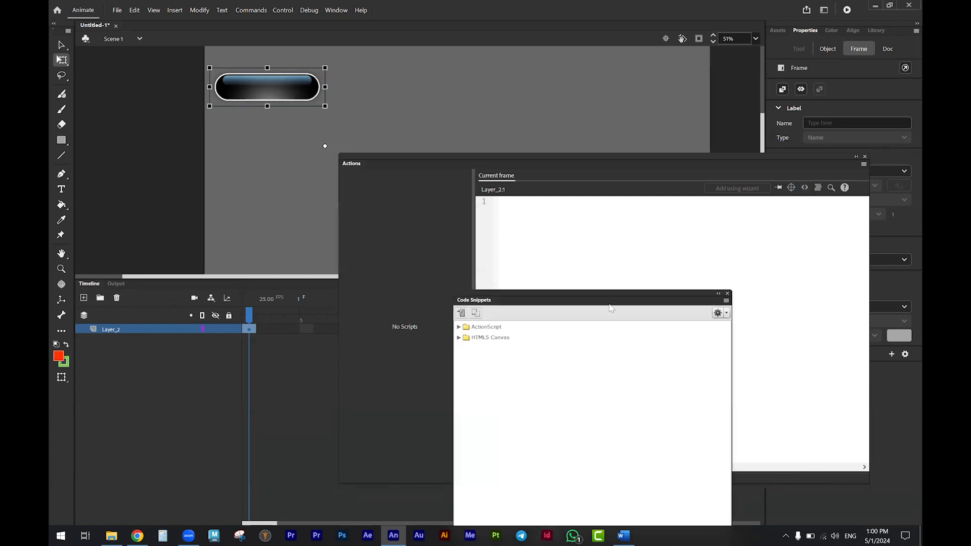
left_click_drag(642, 295, 319, 139)
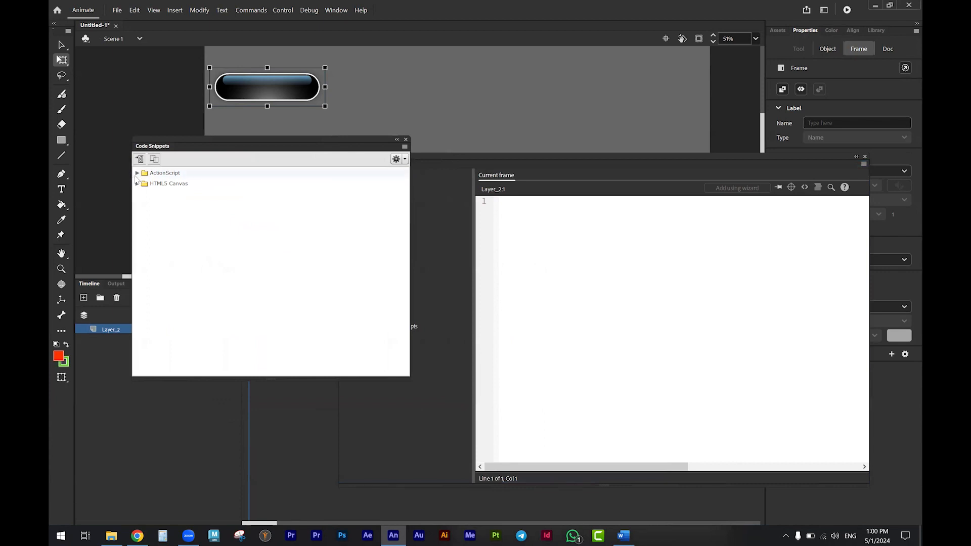
double_click(167, 174)
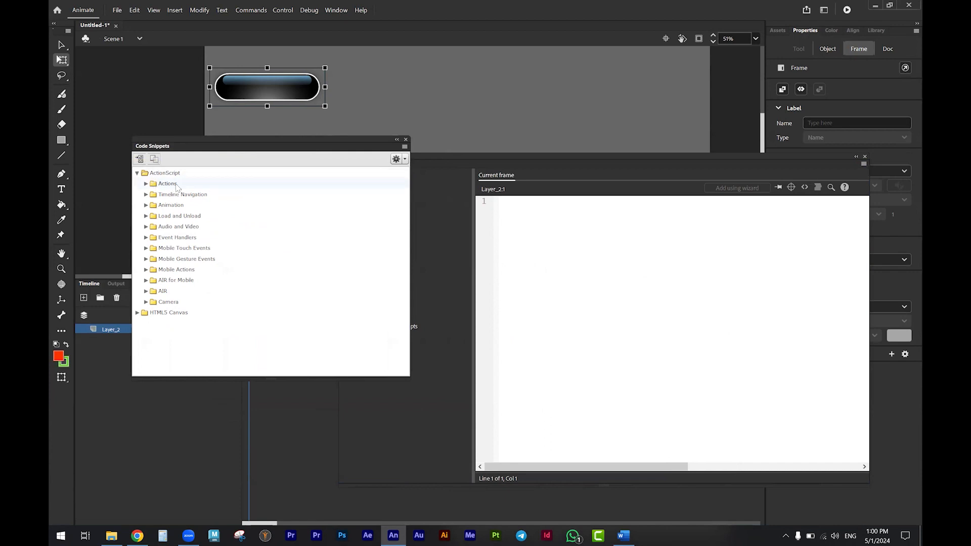
left_click(146, 183)
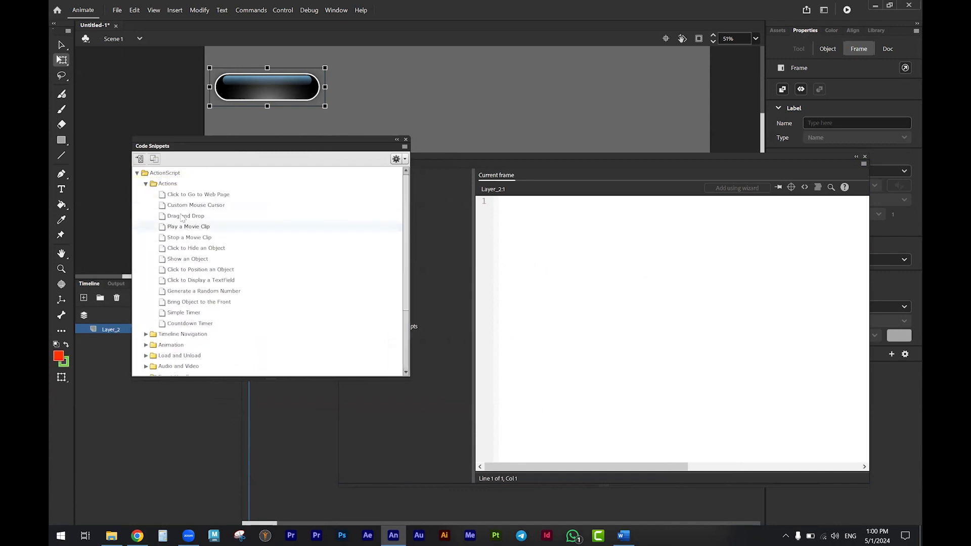
double_click(204, 196)
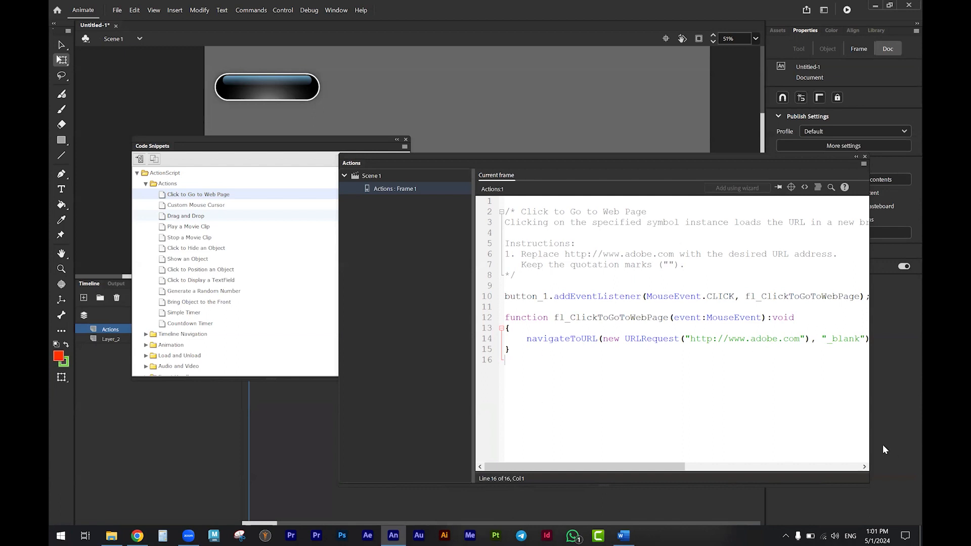
Replace the navigateToURL line in the click function with fscommand("quit");
left_click_drag(869, 443, 917, 448)
left_click_drag(893, 340, 539, 339)
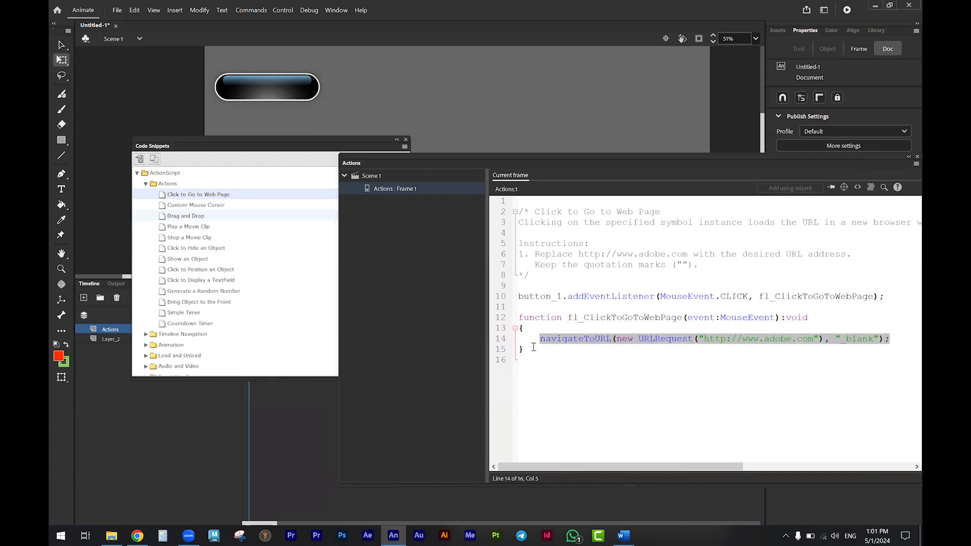
key("Delete")
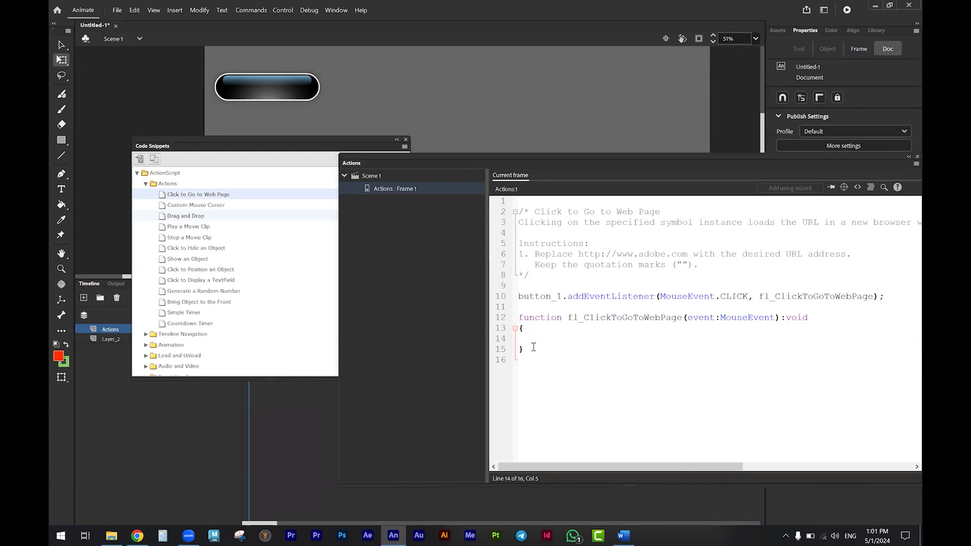
type("fscommand()")
key("Delete")
type(";")
left_click(595, 339)
type("\"quit")
Test the movie, try the scripted button in the maximized preview, and close the preview window
key("ctrl+Return")
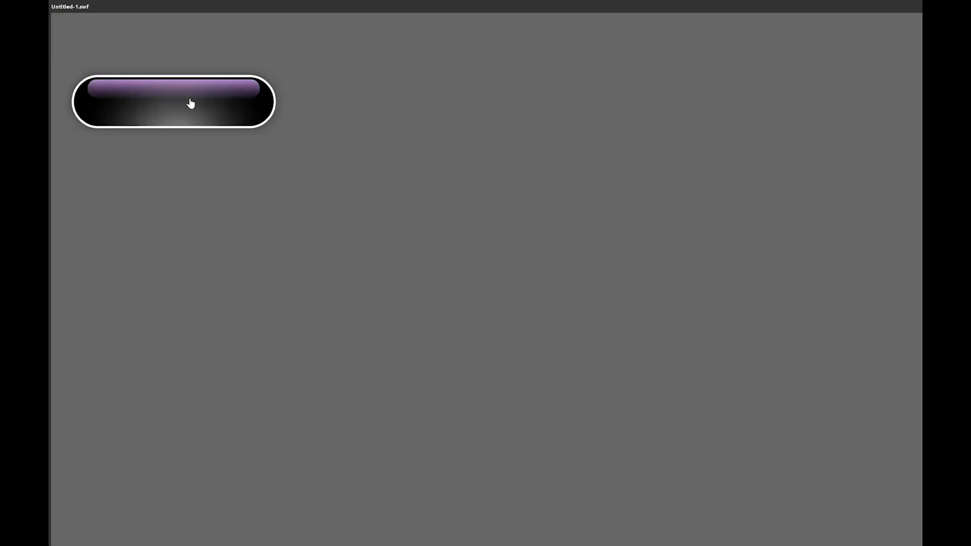
left_click(190, 100)
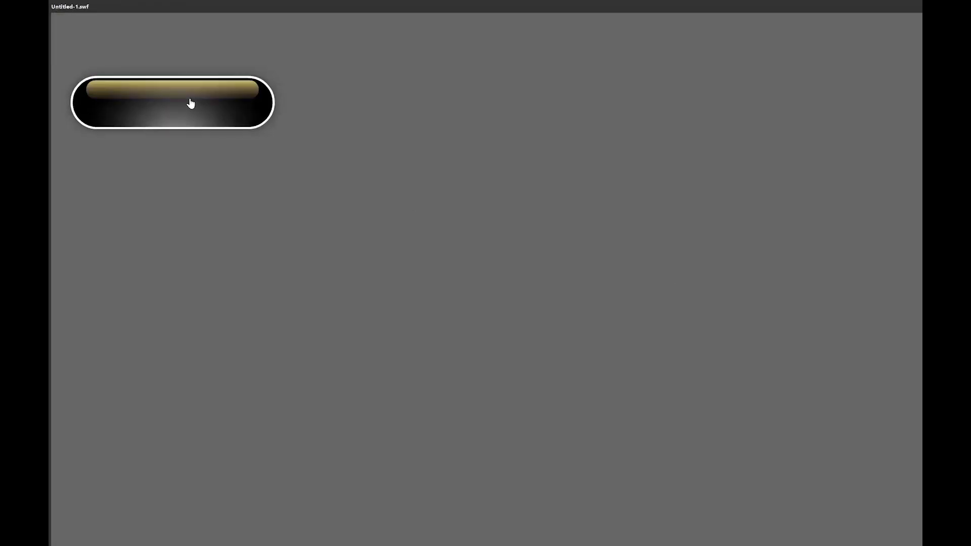
double_click(882, 7)
left_click(197, 101)
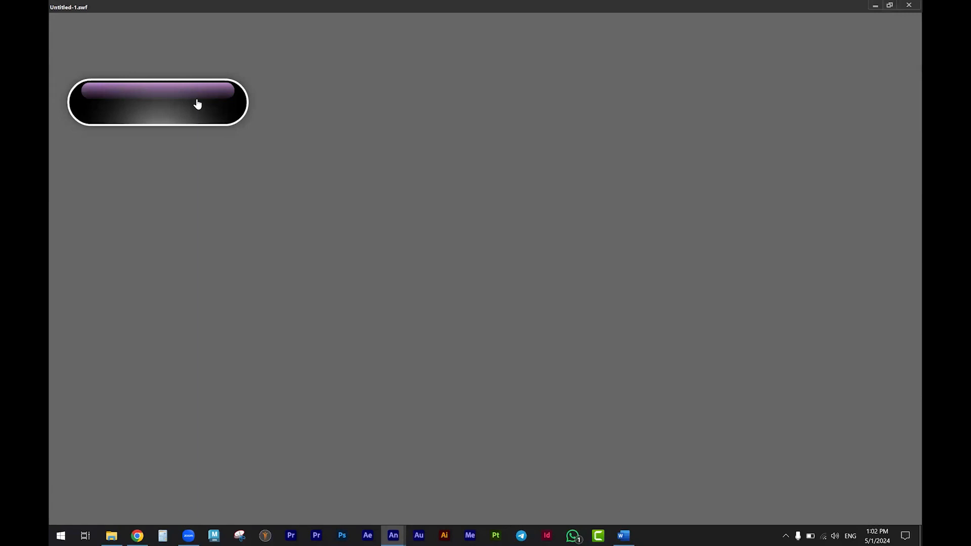
left_click(184, 100)
left_click(182, 100)
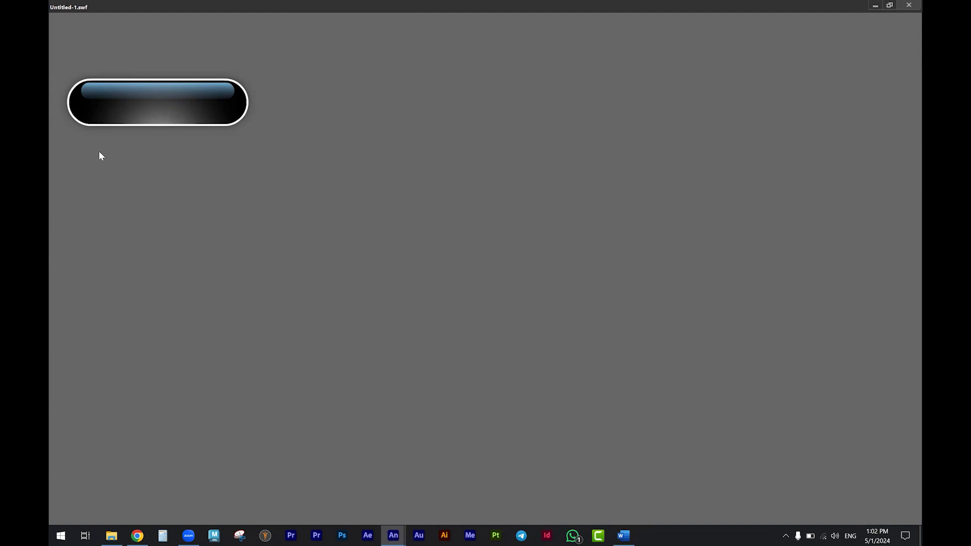
left_click(909, 4)
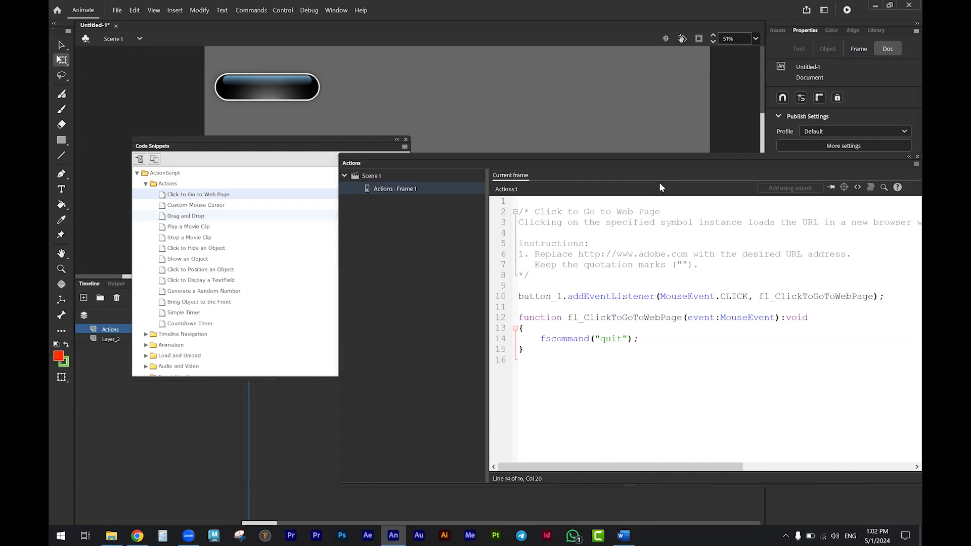
Enable Win Projector as an additional output format in the Publish Settings
left_click(119, 13)
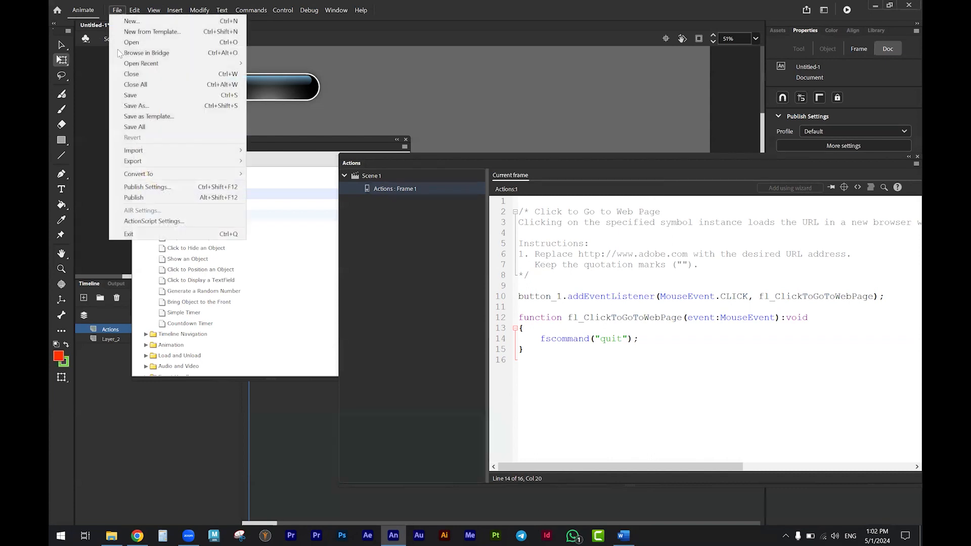
mouse_move(169, 162)
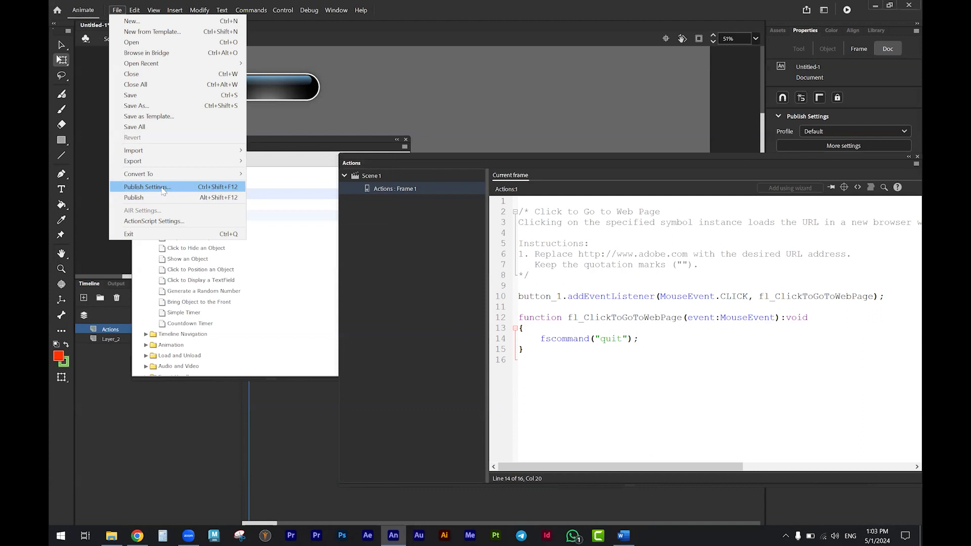
left_click(162, 188)
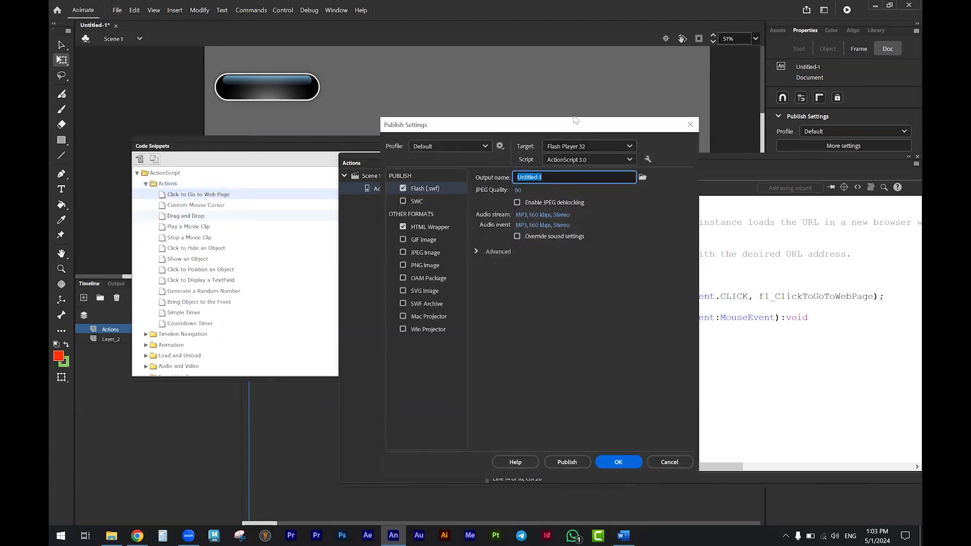
left_click_drag(573, 124, 518, 66)
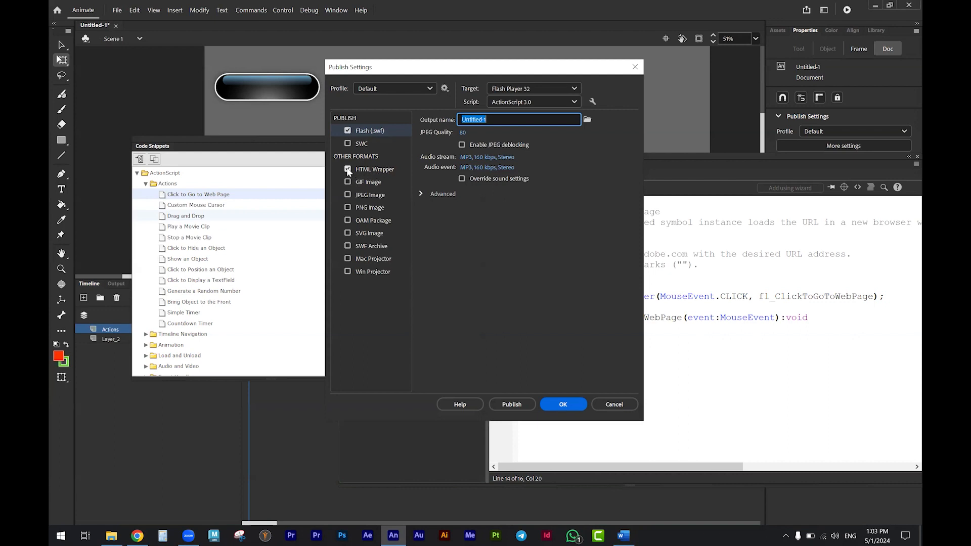
left_click(348, 272)
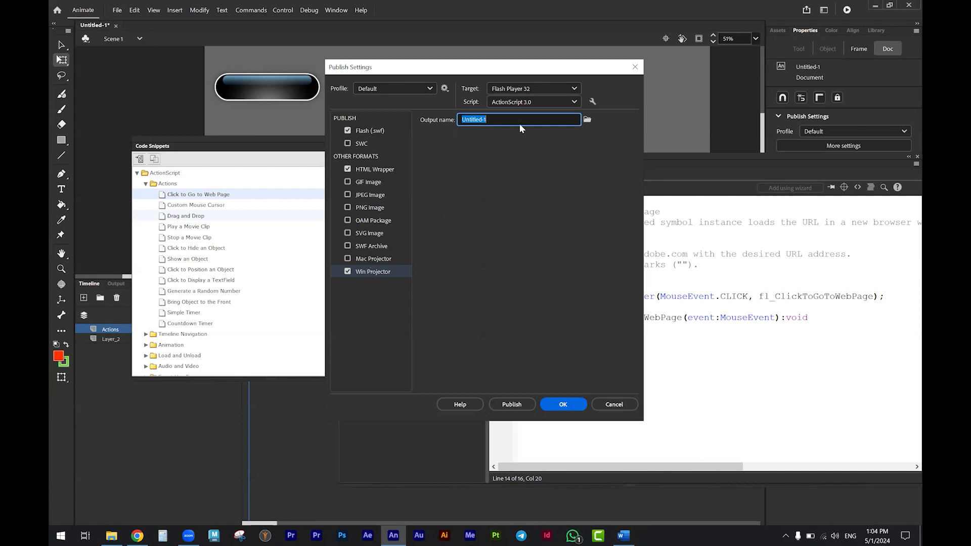
Set the projector's output file to Test on the Desktop, publish it, and accept the publish settings
left_click(587, 119)
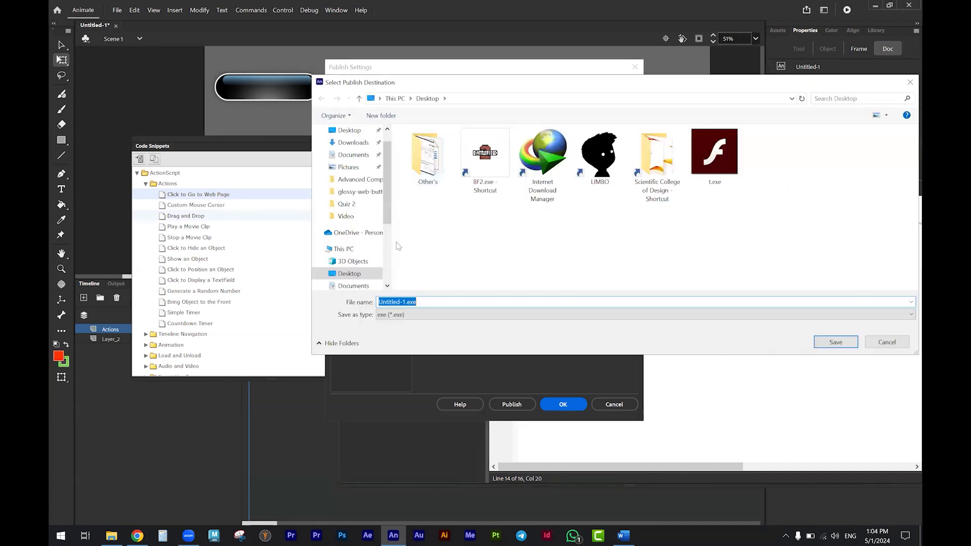
left_click(395, 303)
left_click_drag(406, 303, 358, 305)
type("Test")
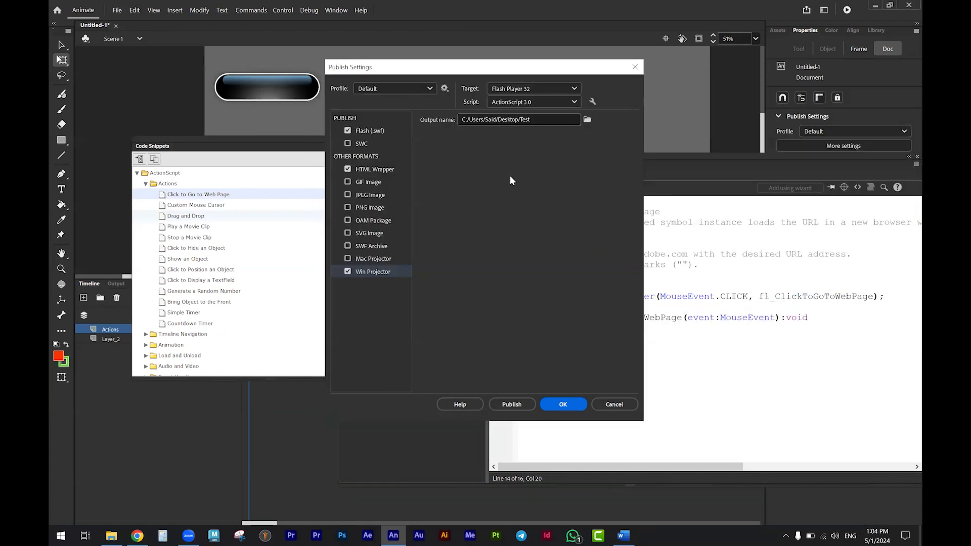
left_click(513, 404)
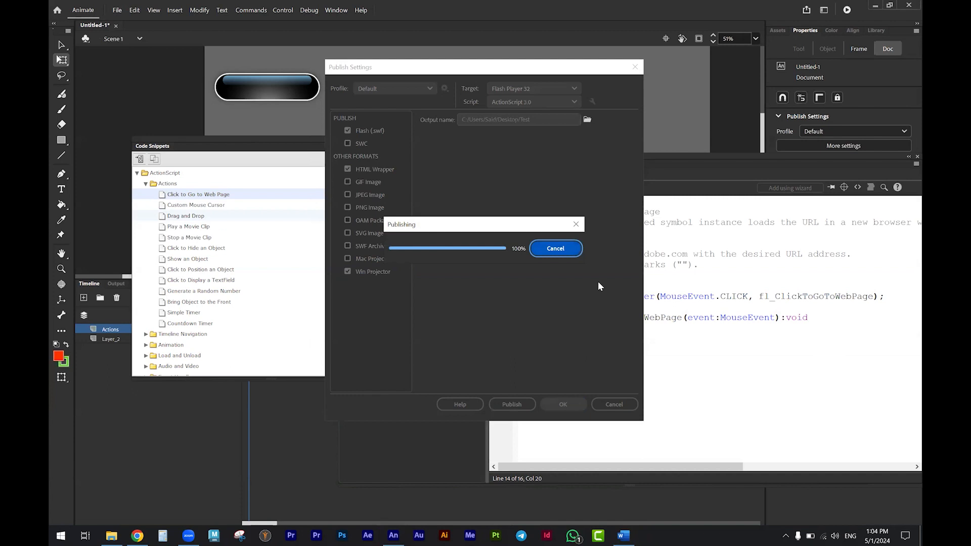
left_click(561, 404)
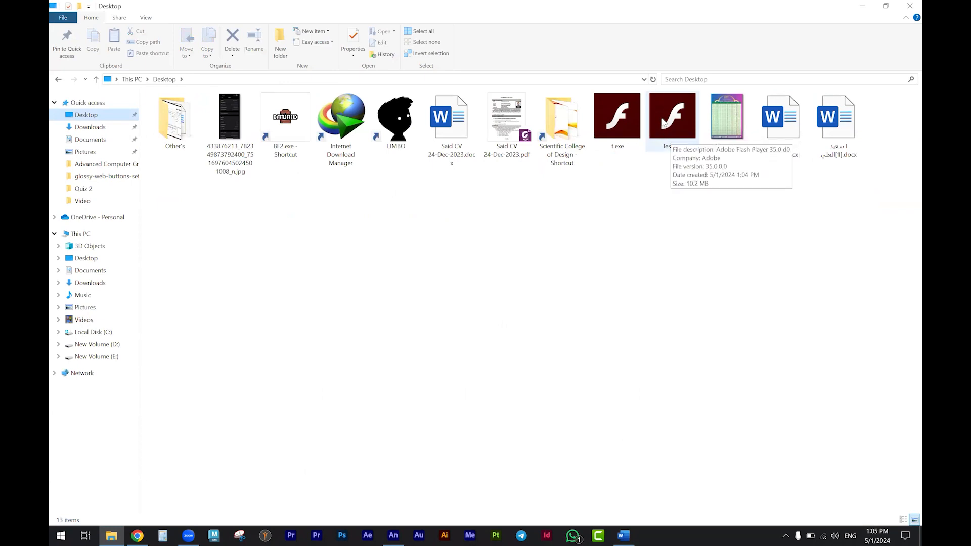
Run the published Test projector from the Desktop folder in File Explorer and maximize its window
double_click(662, 122)
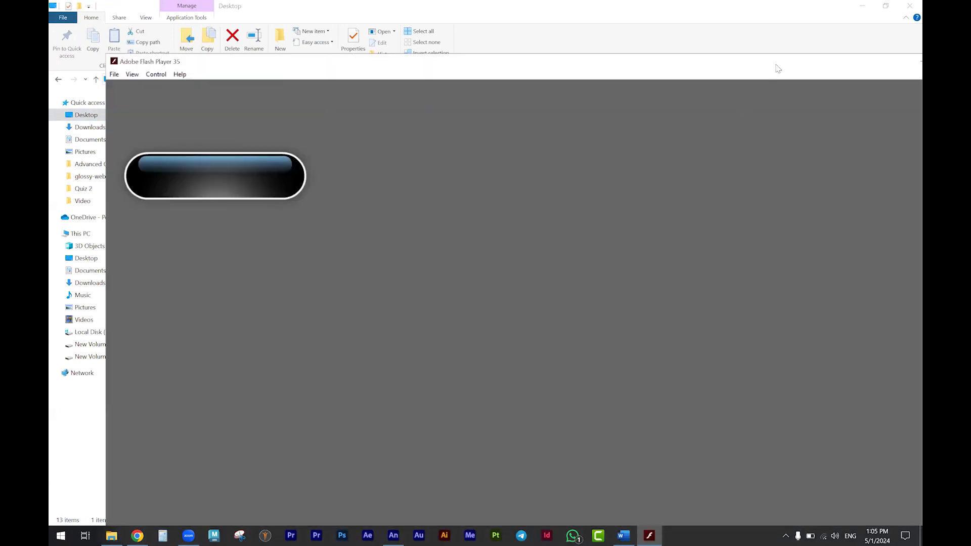
double_click(777, 68)
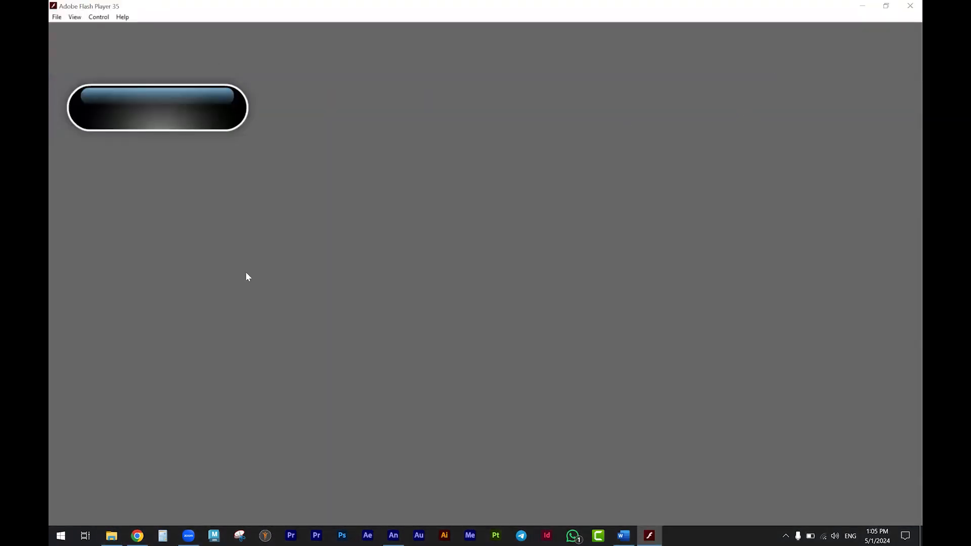